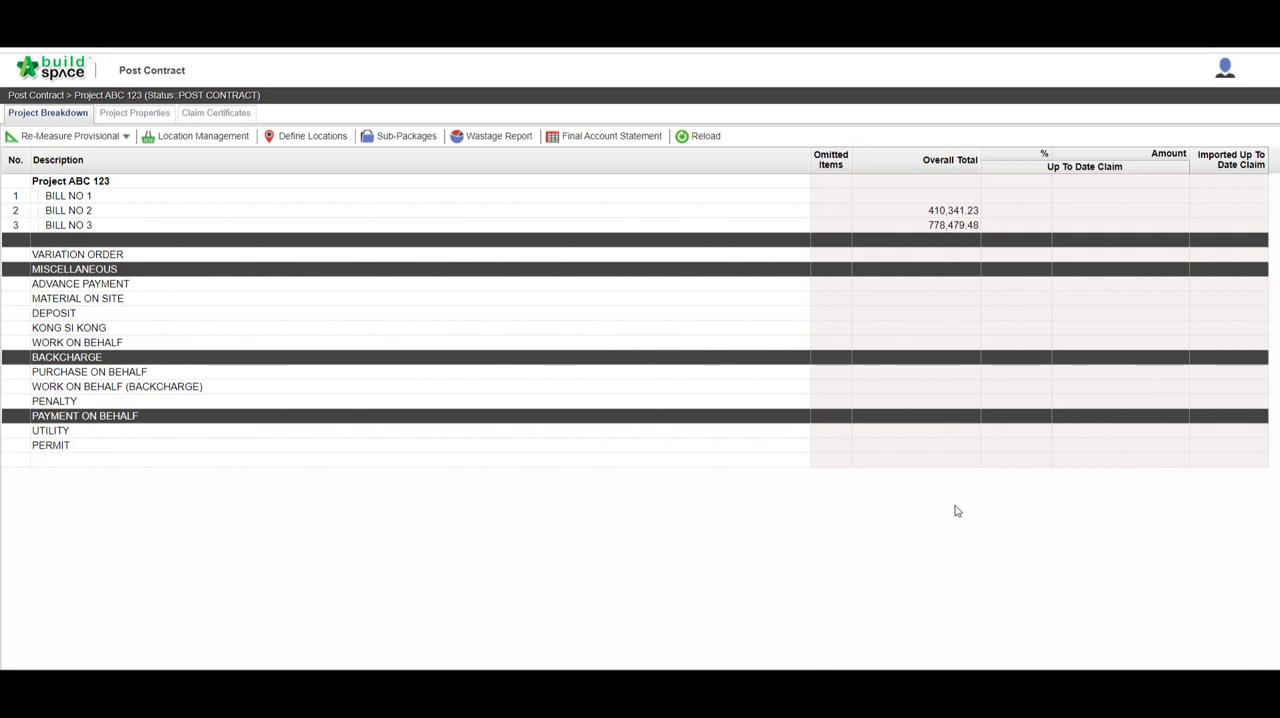
Step: Activate a new claim certificate for Project ABC 123, enter the preparer's name, and save it
click(219, 114)
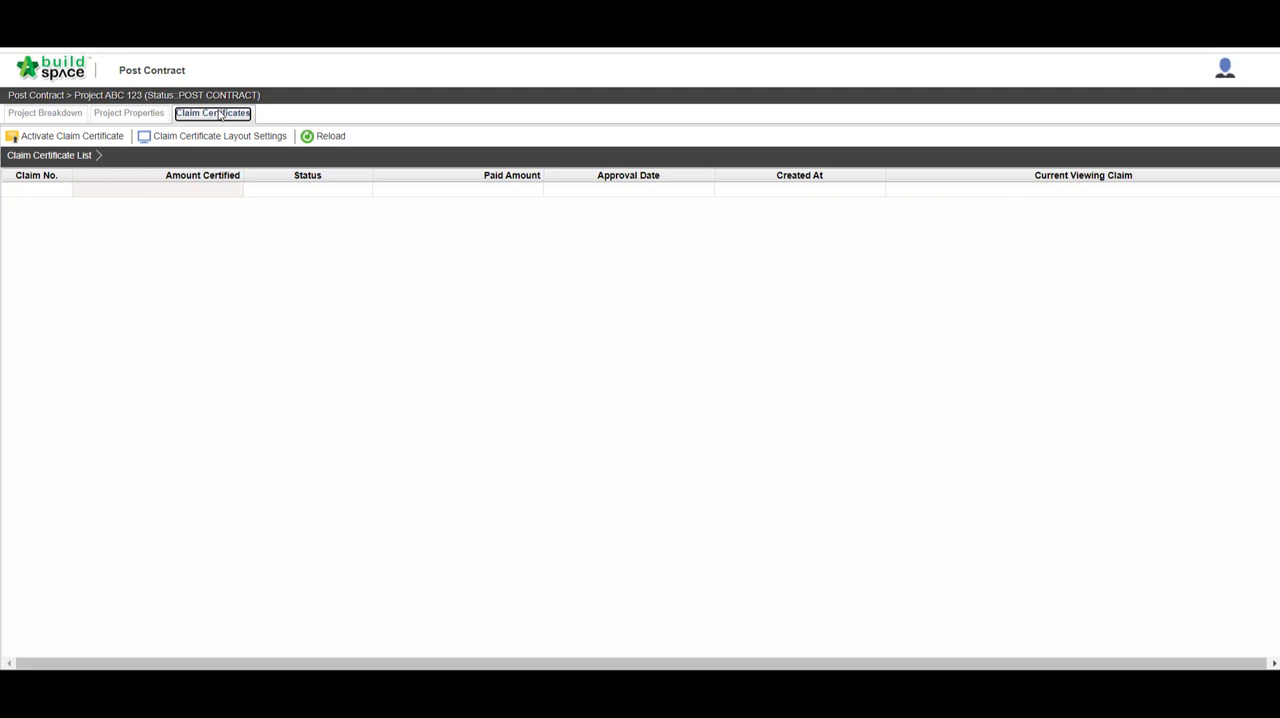
click(107, 136)
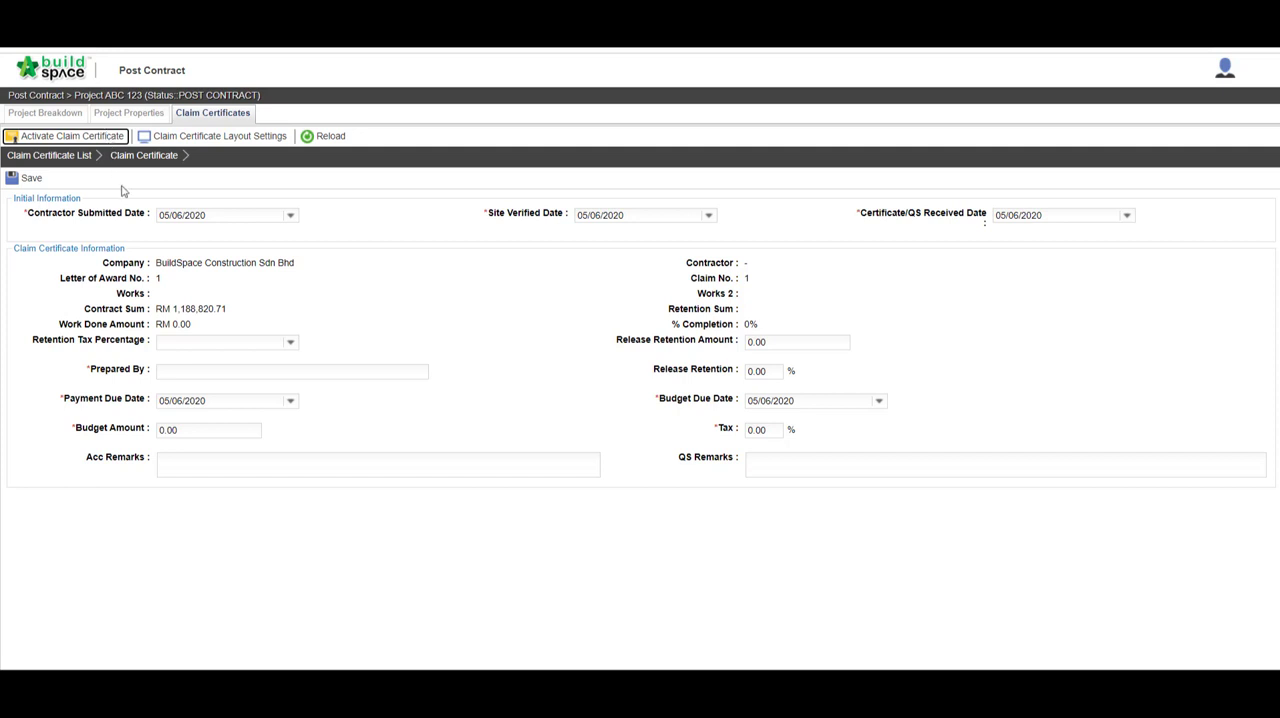
click(172, 373)
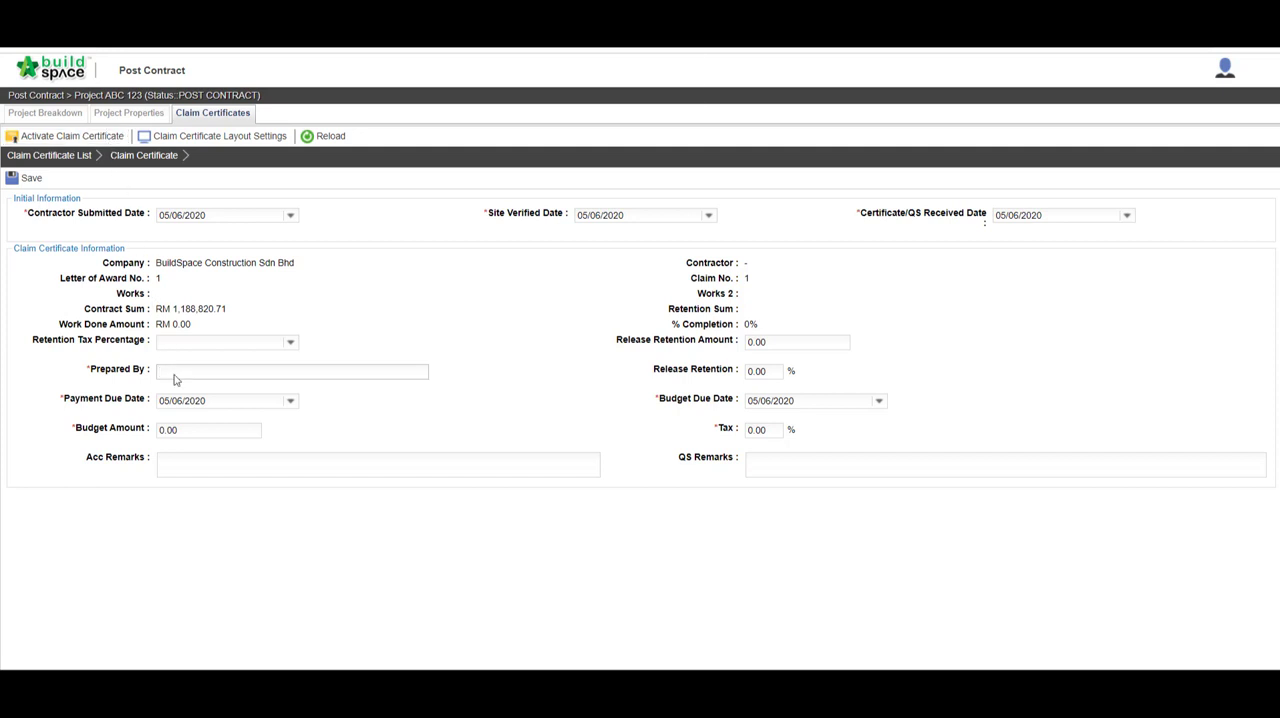
key(Caps_Lock)
text(NAM)
key(Caps_Lock)
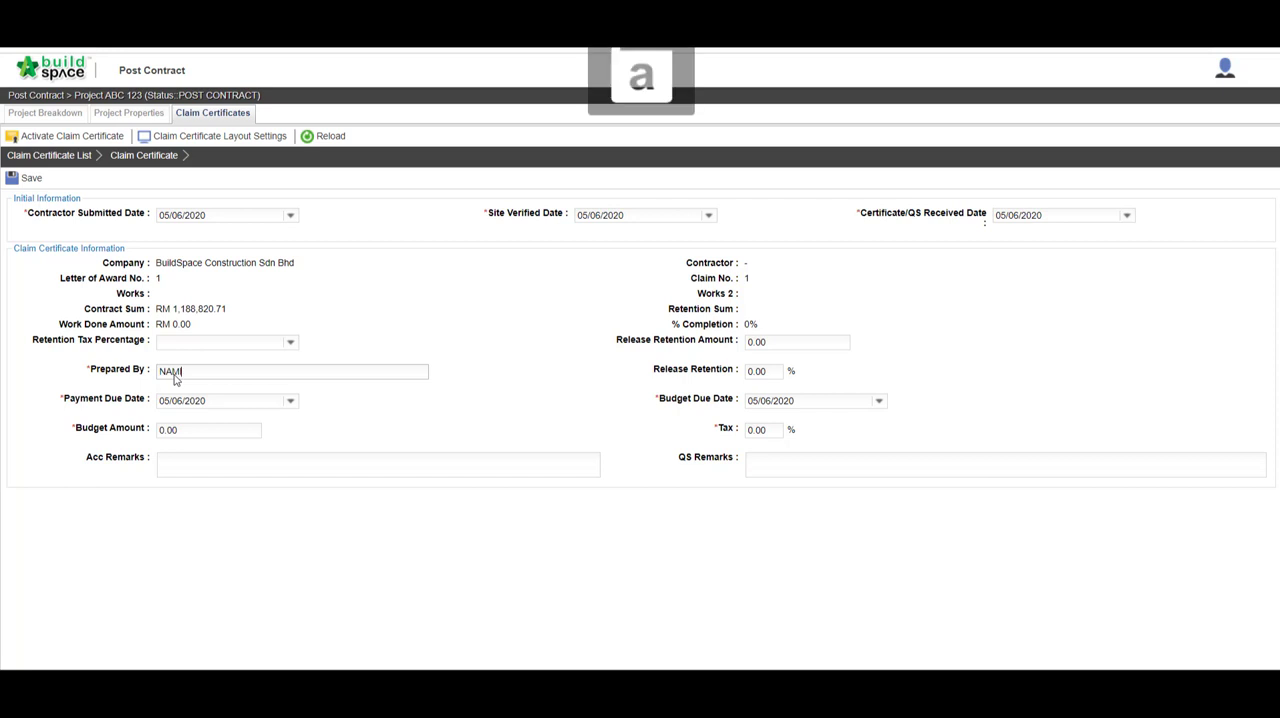
text(I)
click(28, 177)
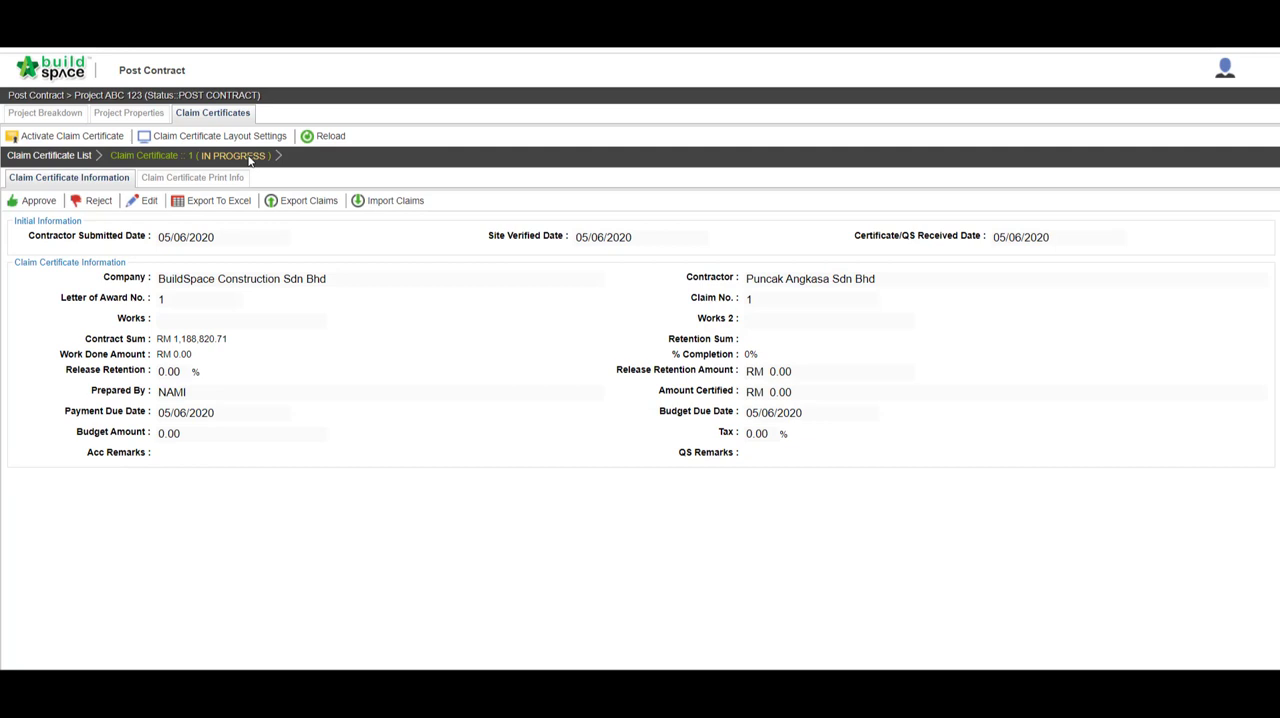
Step: Open Unit 1 of BILL NO 2 from the project breakdown
click(74, 115)
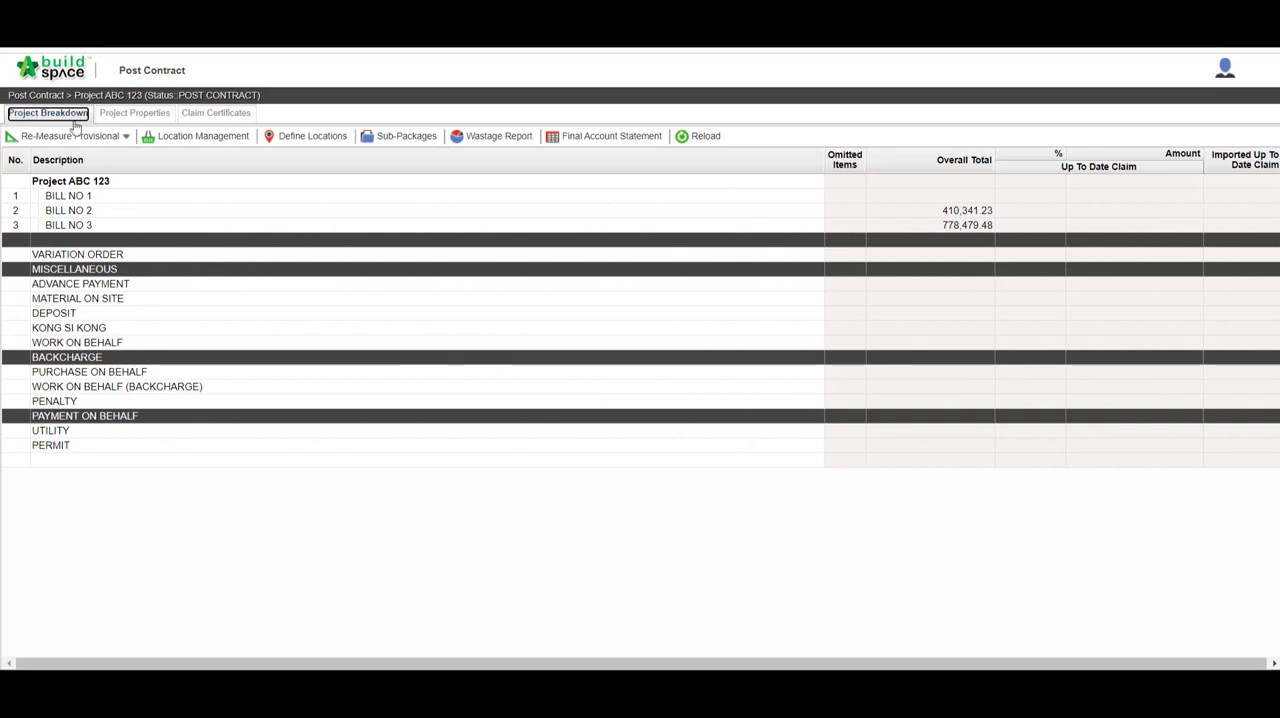
double_click(88, 214)
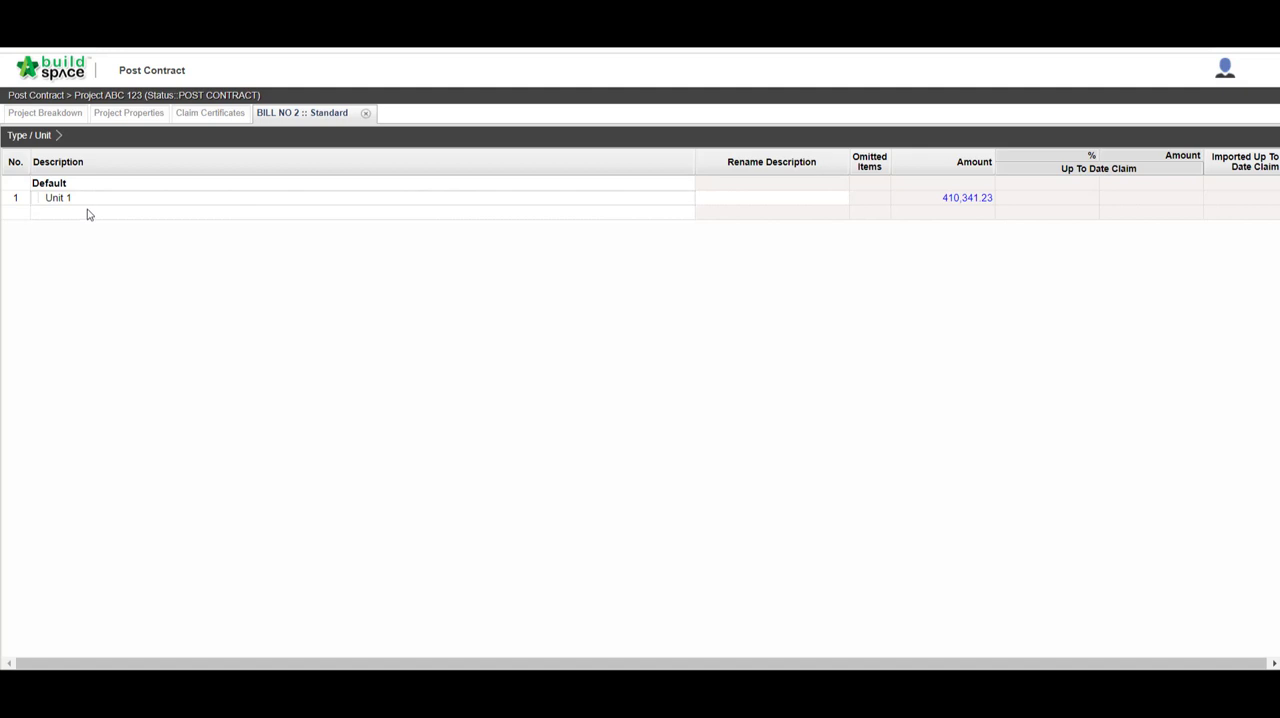
click(88, 201)
double_click(88, 201)
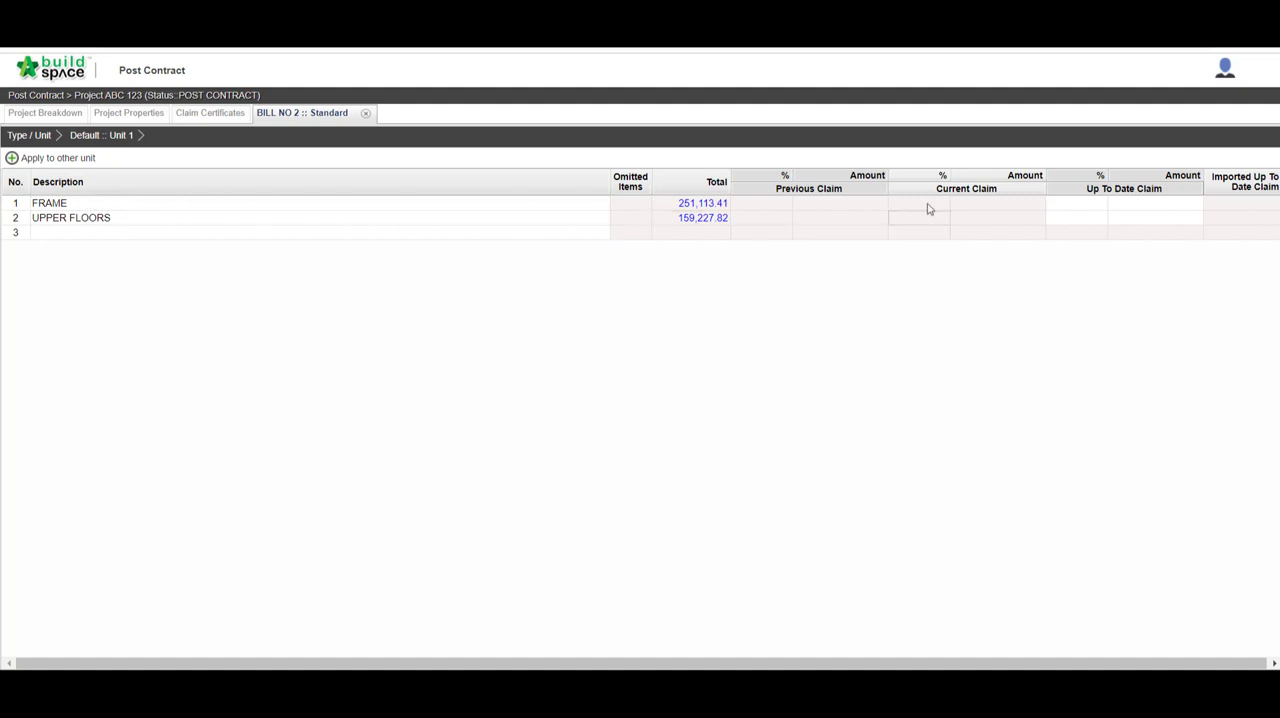
Step: Set the up-to-date claim percentages to 10% for FRAME and 5% for UPPER FLOORS
click(1068, 205)
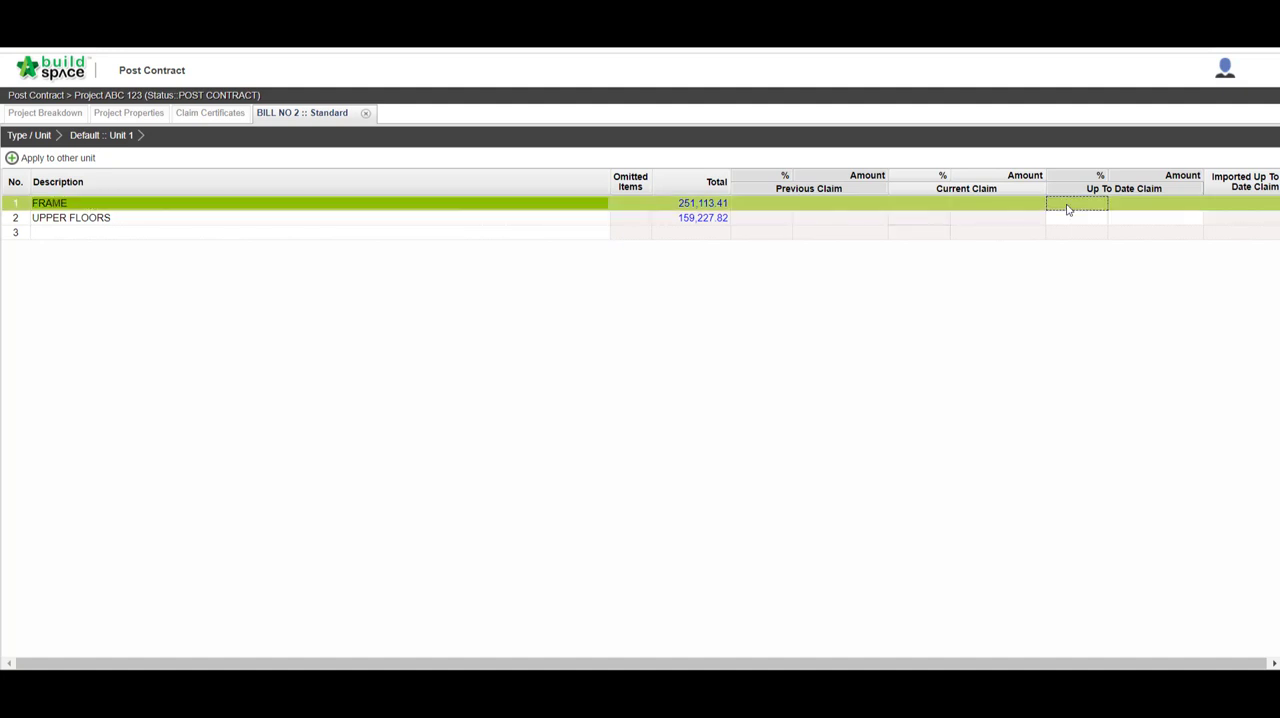
double_click(1068, 206)
text(10)
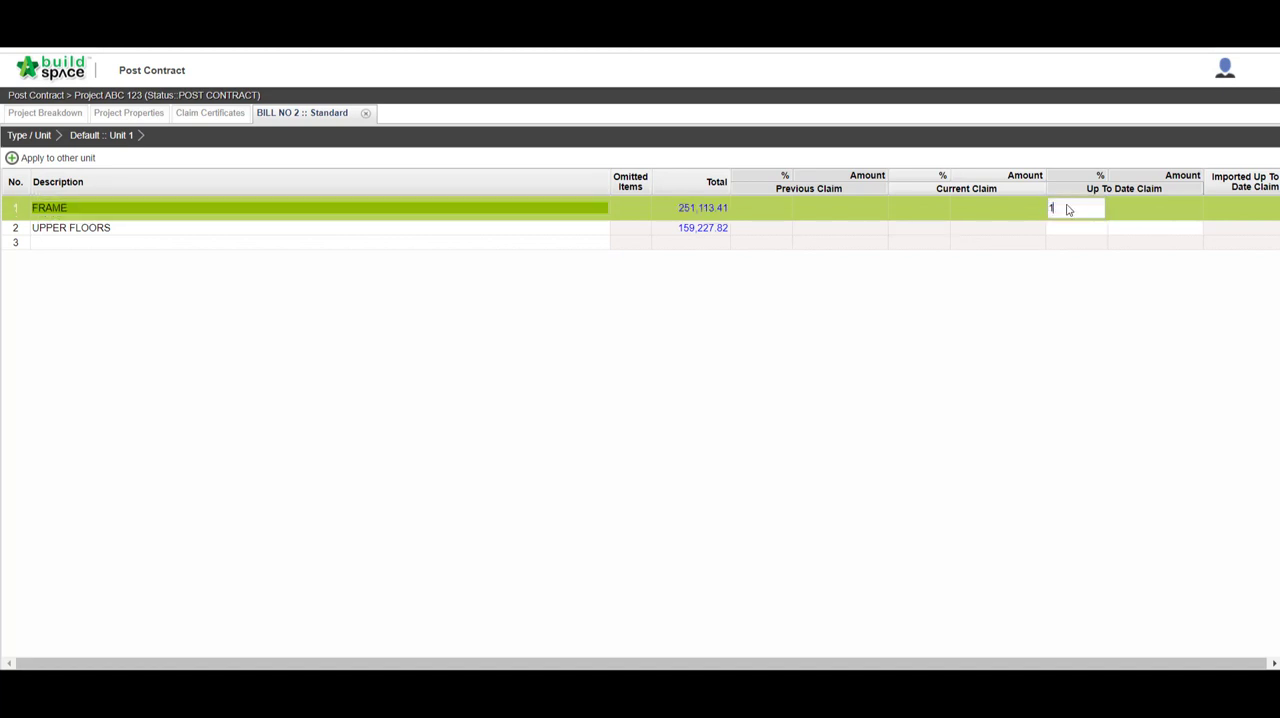
key(Return)
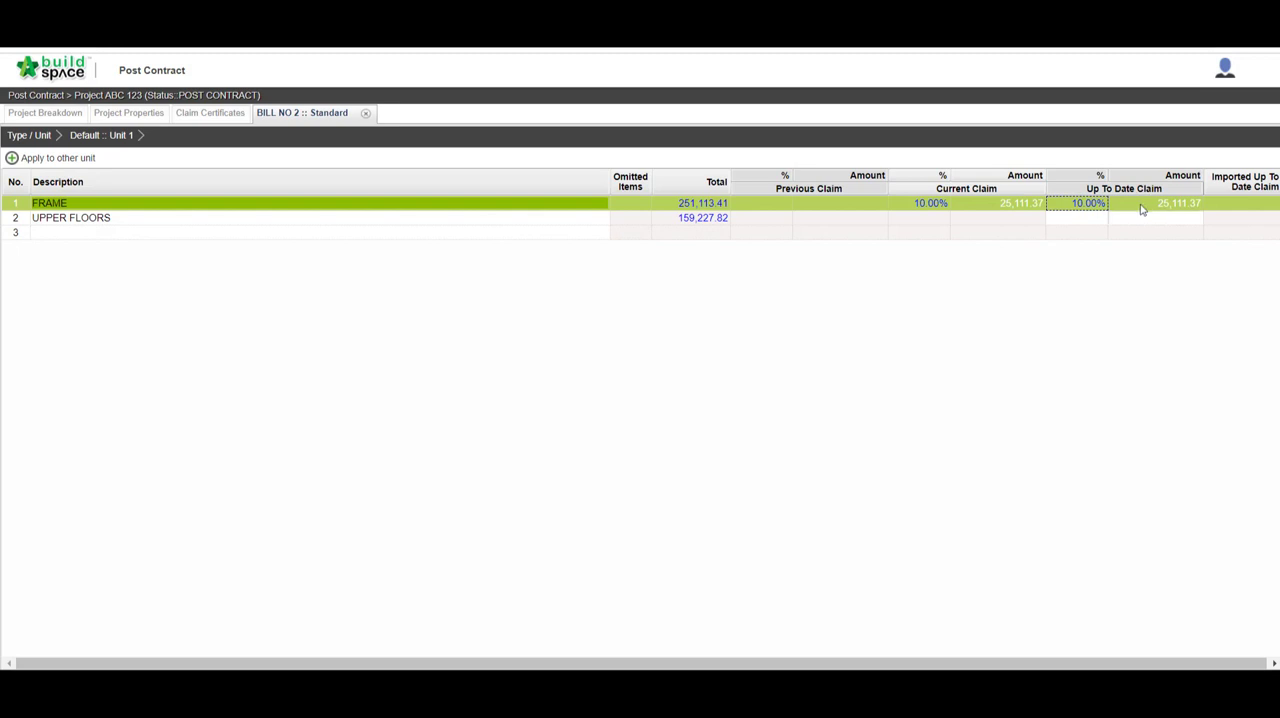
double_click(1101, 222)
text(5)
key(Return)
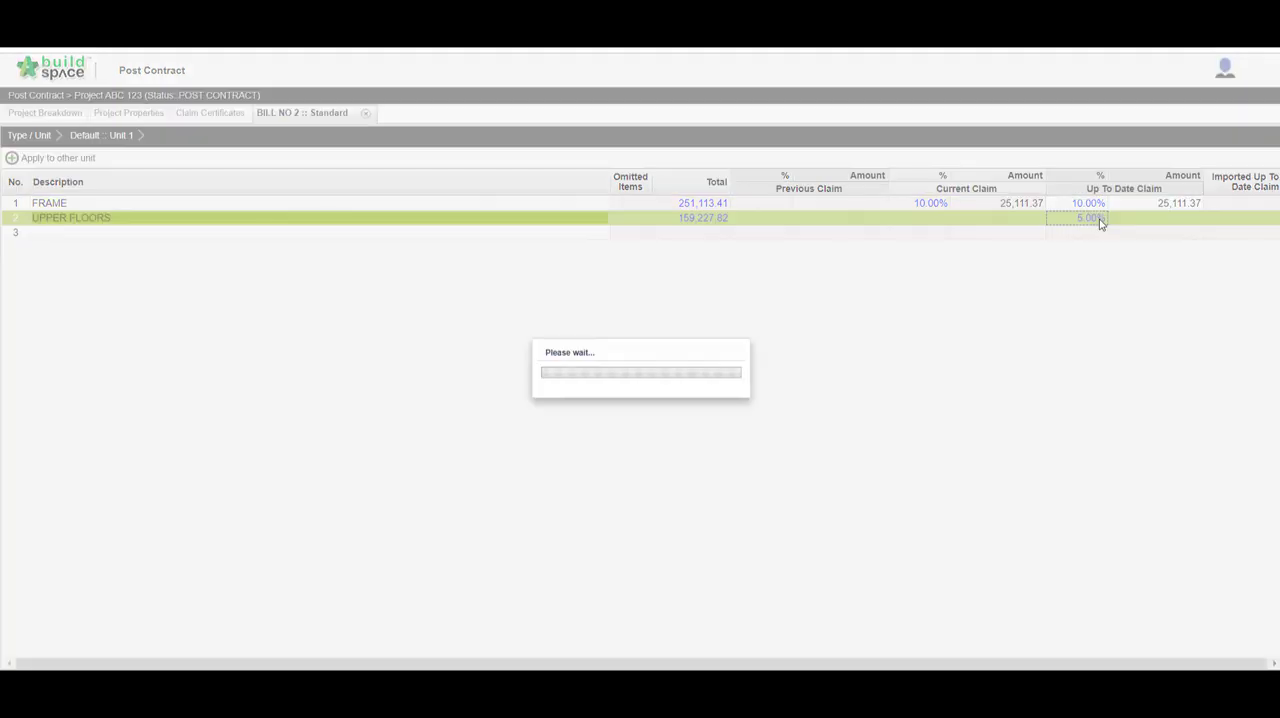
Step: Open the FRAME element and set the up-to-date claim to 15% for the Grade 25 concrete columns, beams and roof beams
double_click(593, 204)
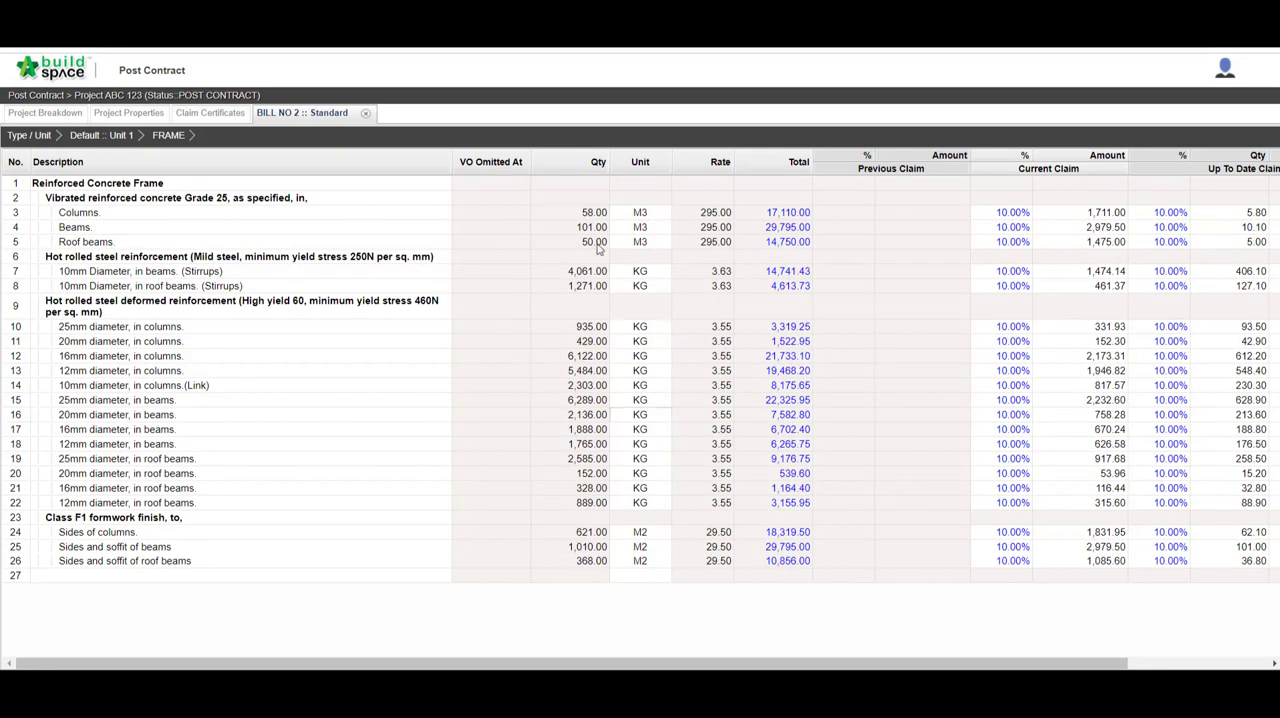
drag(655, 663, 807, 660)
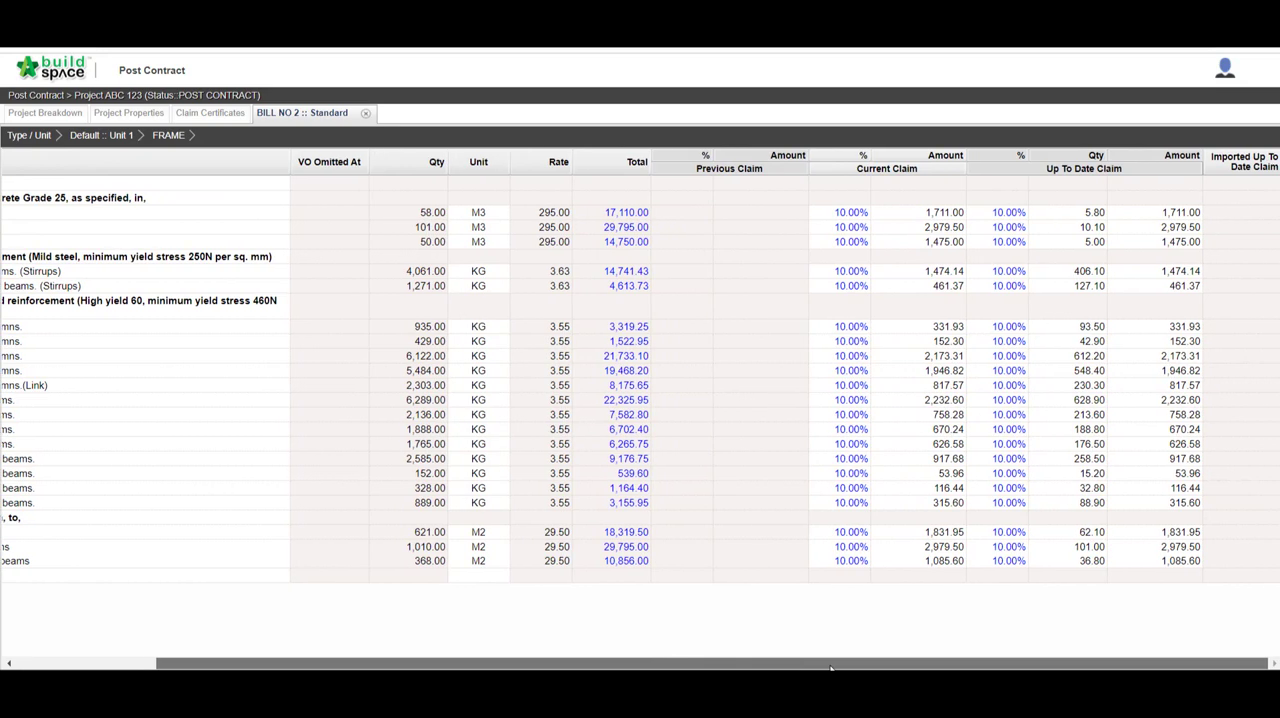
click(999, 216)
text(15)
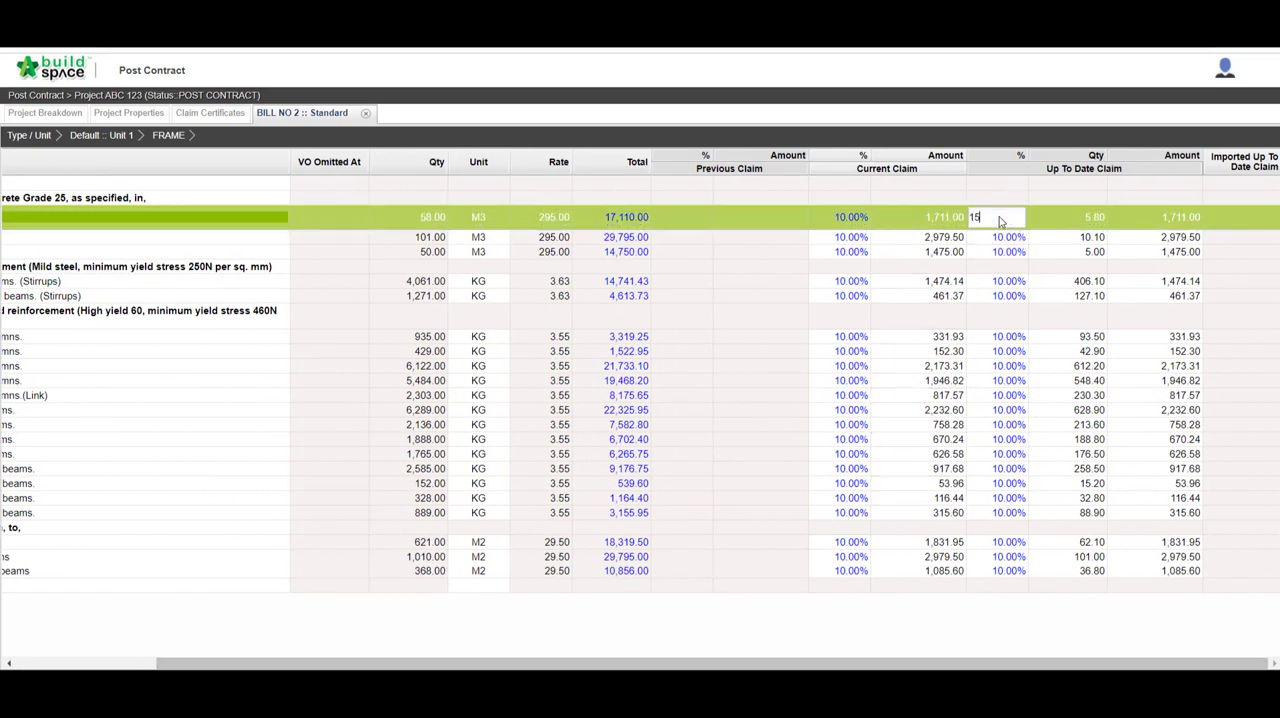
key(Return)
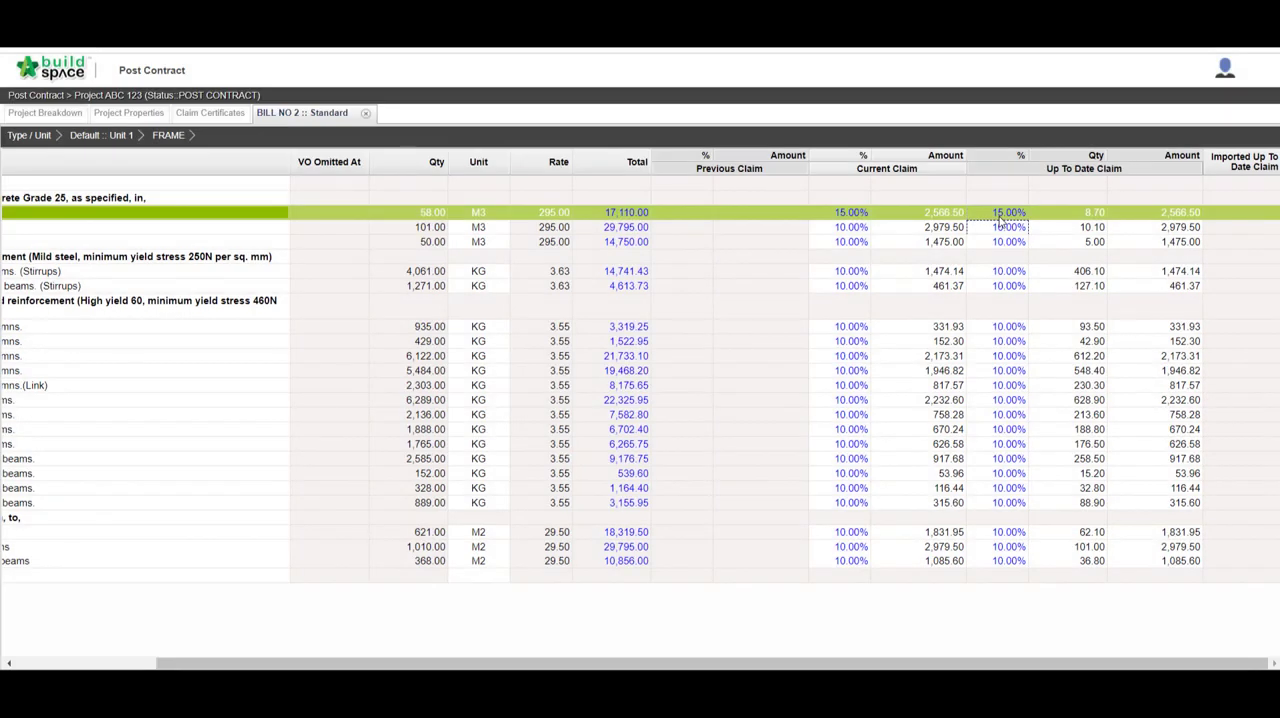
text(15)
key(Return)
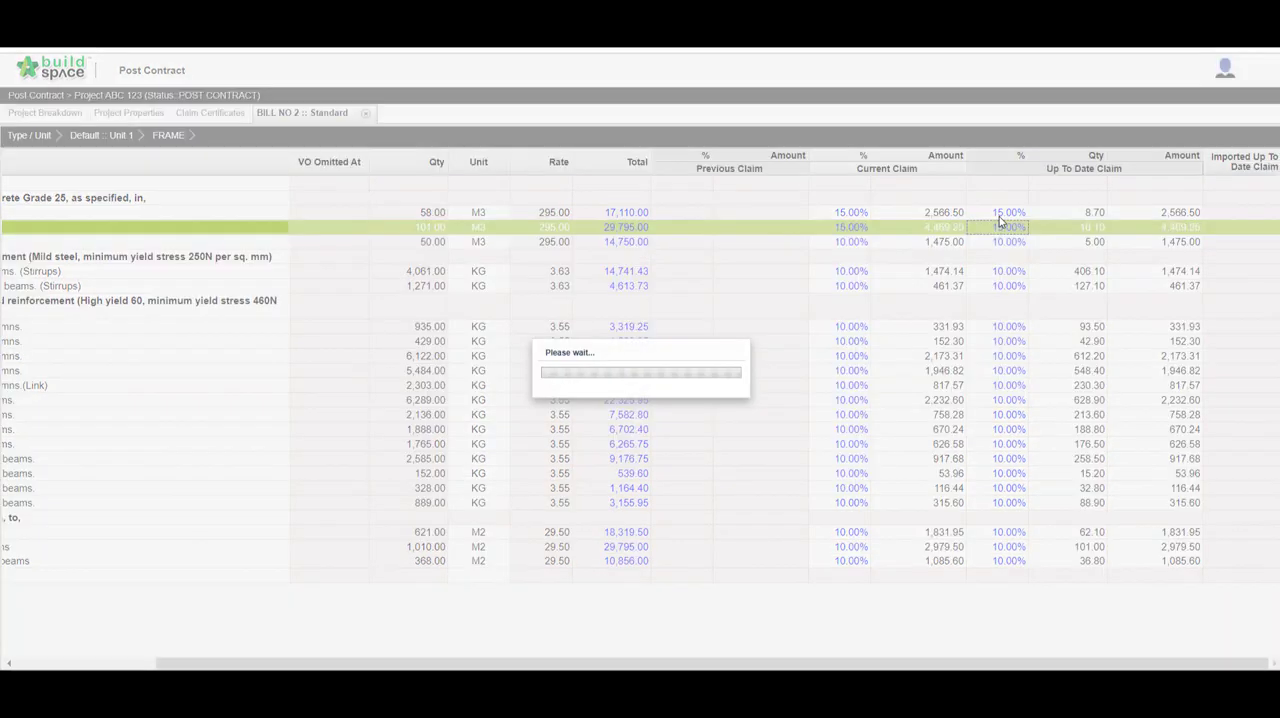
text(15)
key(Return)
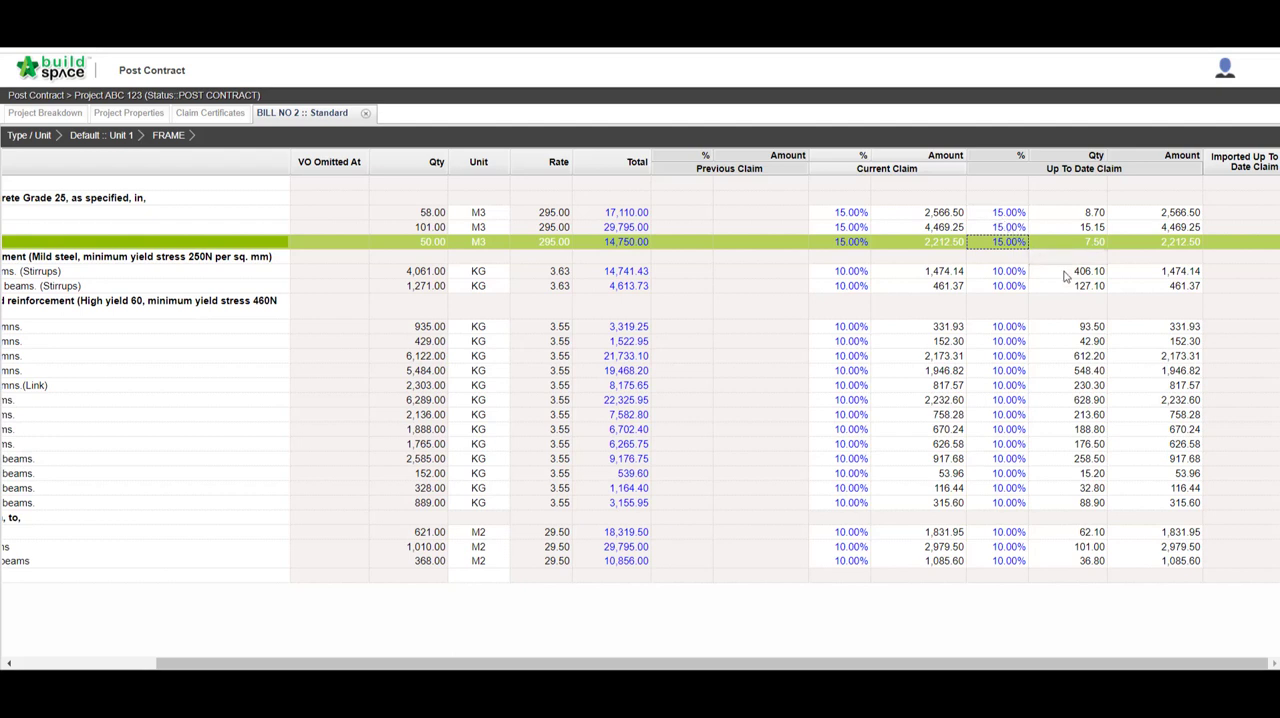
Step: Set the up-to-date claim quantities of the 10mm mild steel stirrups to 1,500 for beams and 500 for roof beams
click(1066, 277)
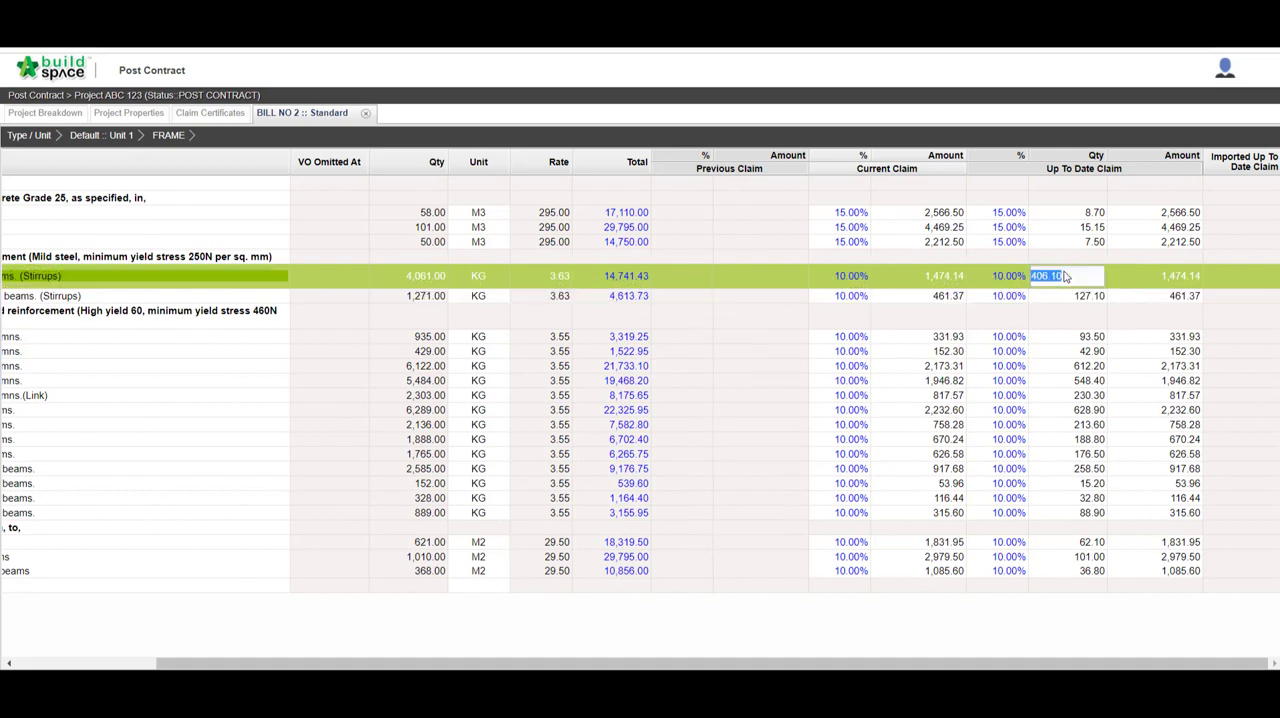
text(500)
key(Return)
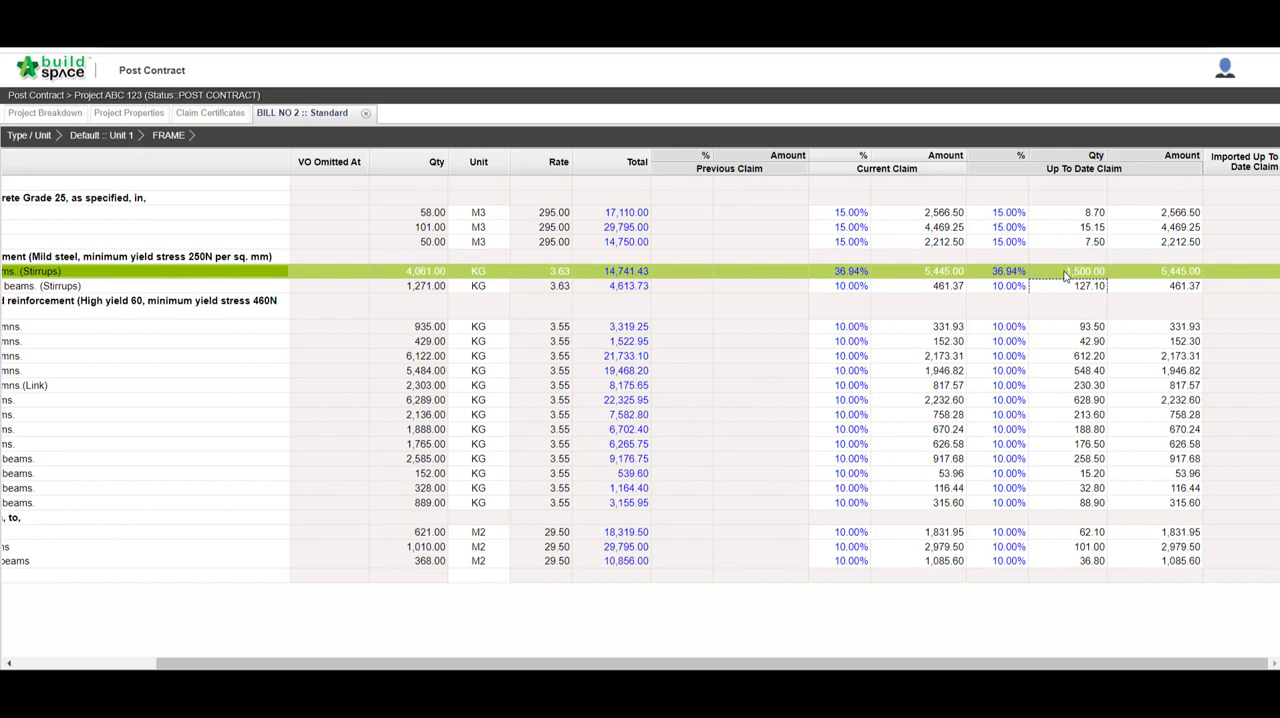
key(Down)
text(500)
key(Return)
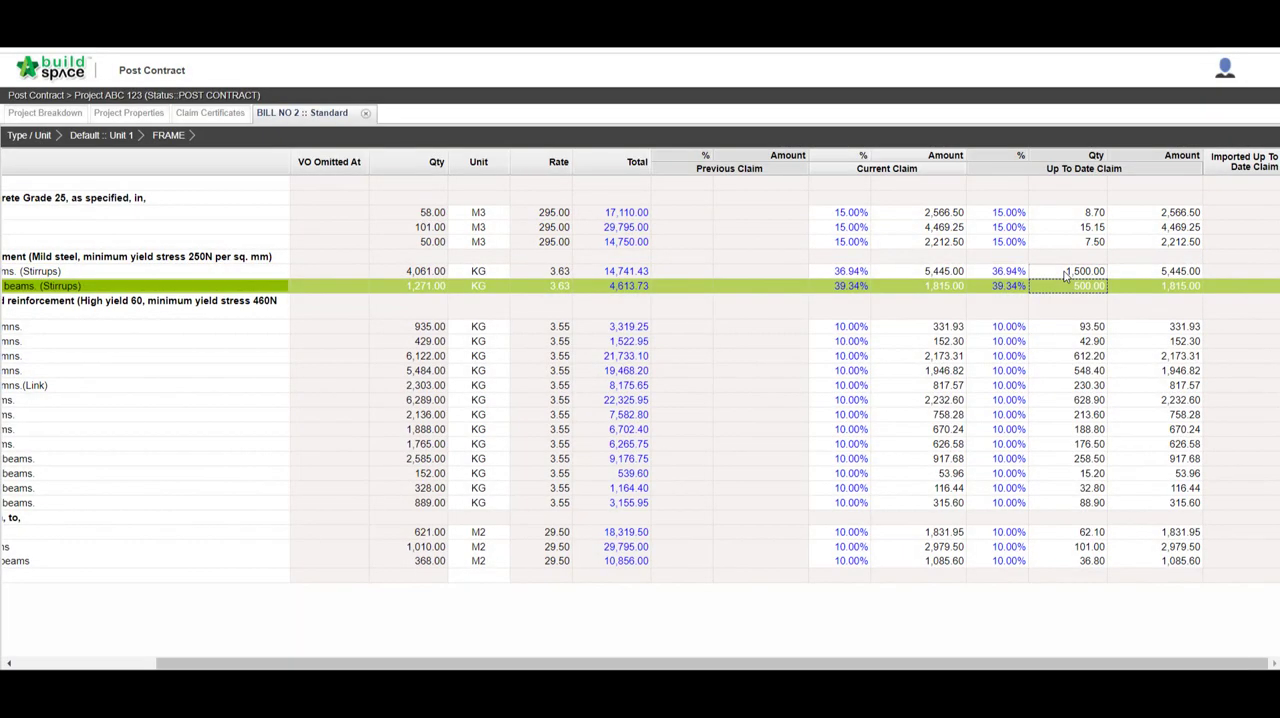
Step: Set the up-to-date claim amounts for reinforcement in columns to 350 for 25mm diameter and 150 for 20mm diameter
click(1145, 330)
double_click(1145, 330)
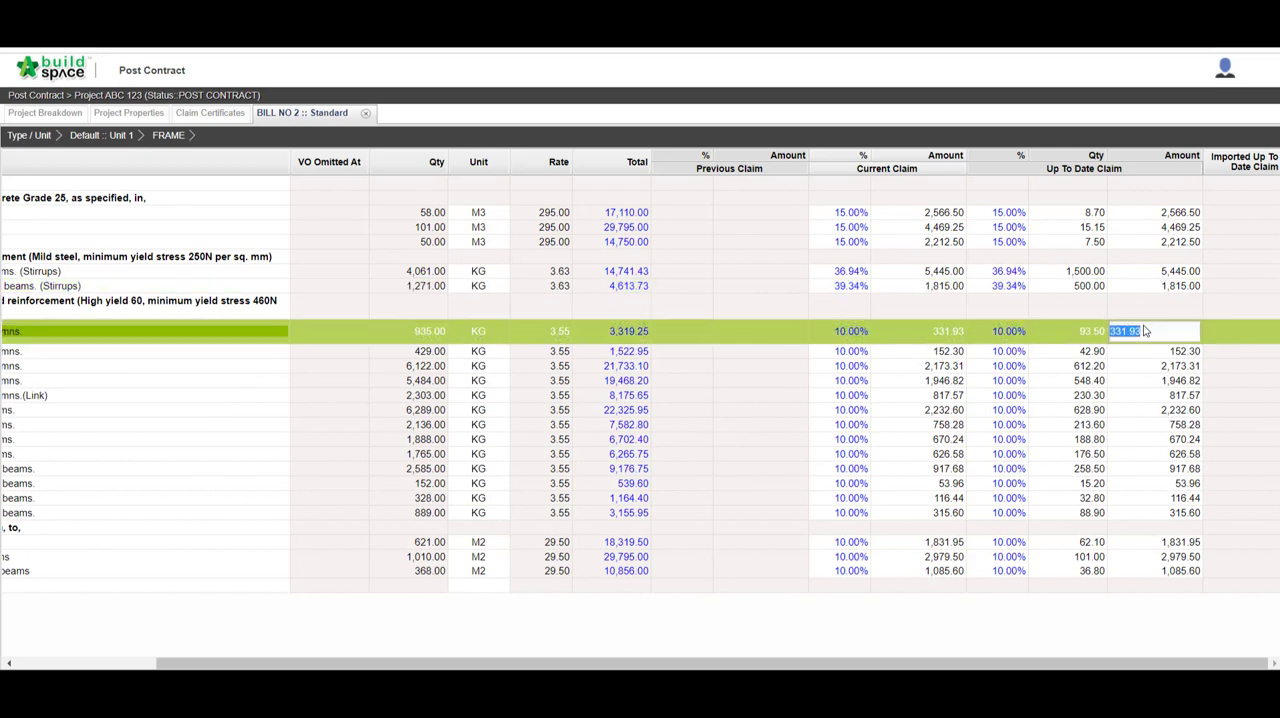
text(350)
key(Return)
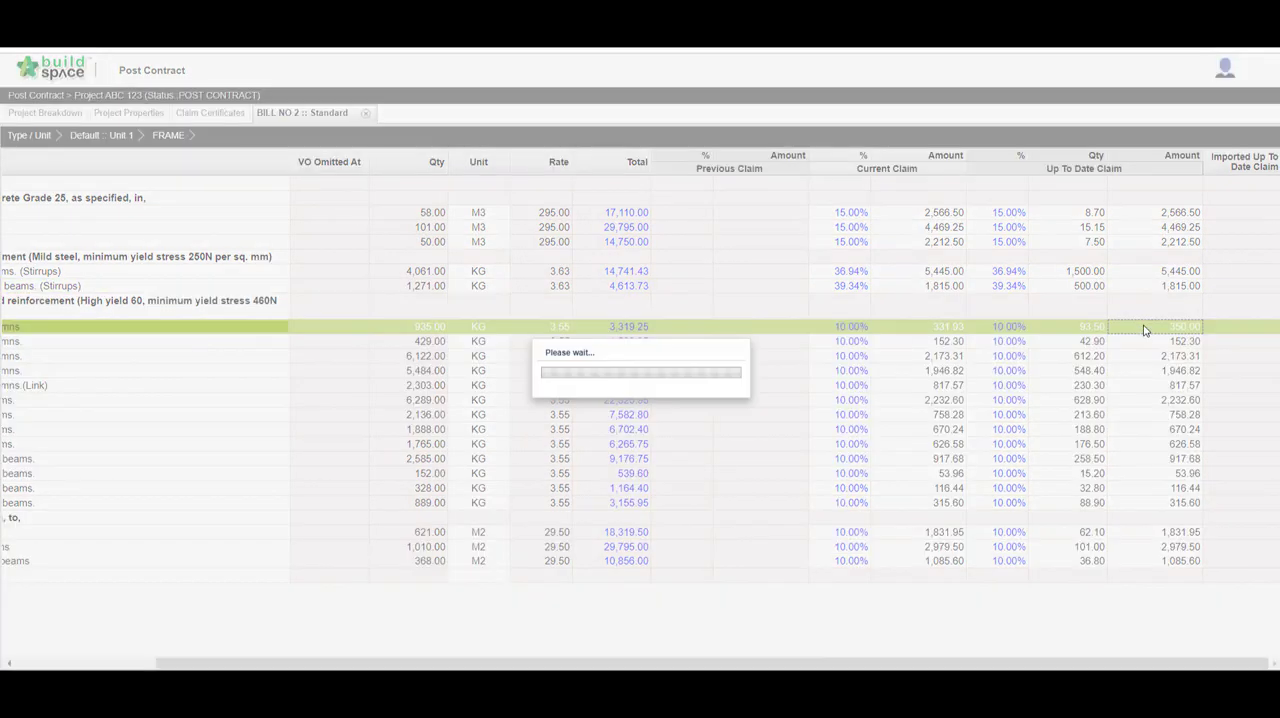
click(1155, 343)
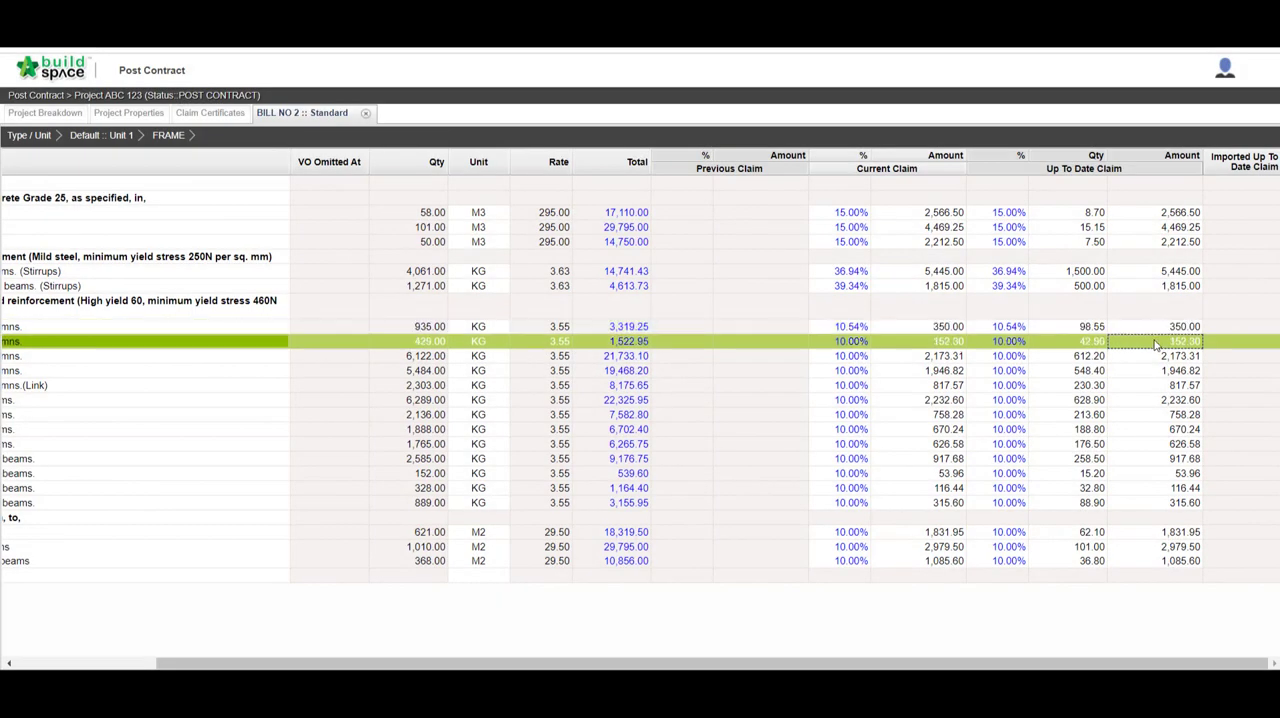
double_click(1155, 343)
text(150)
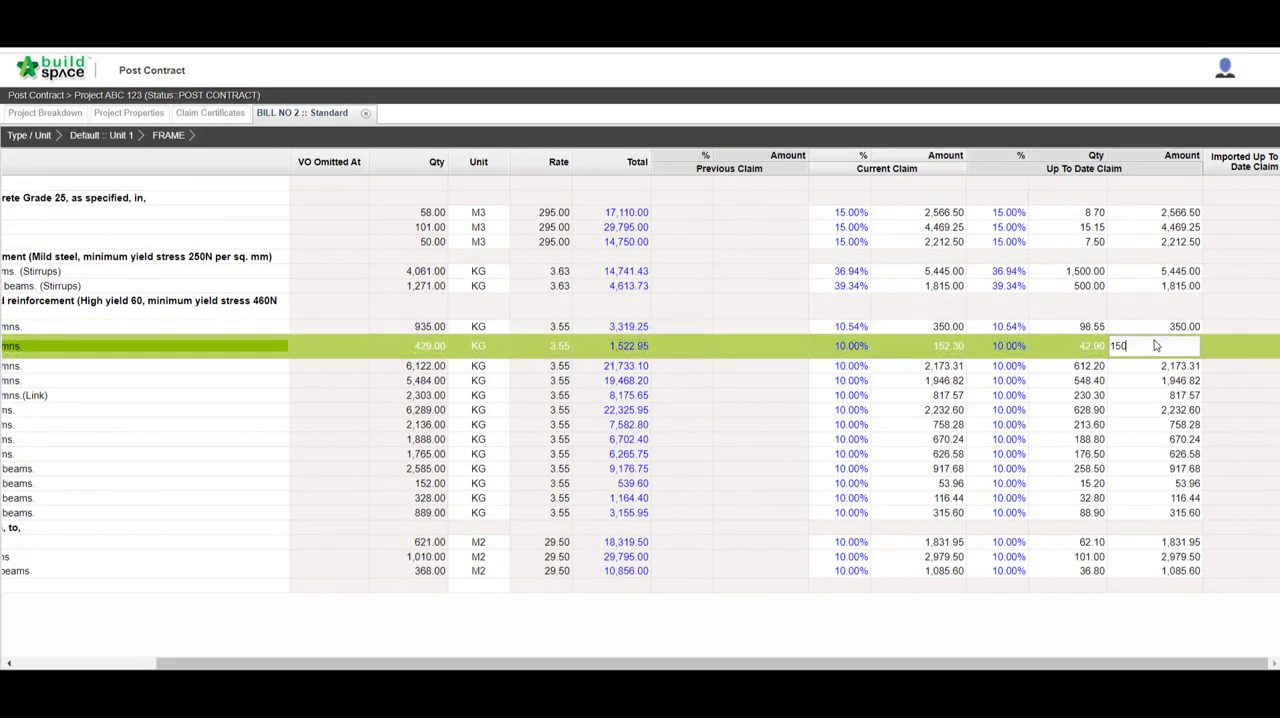
key(Return)
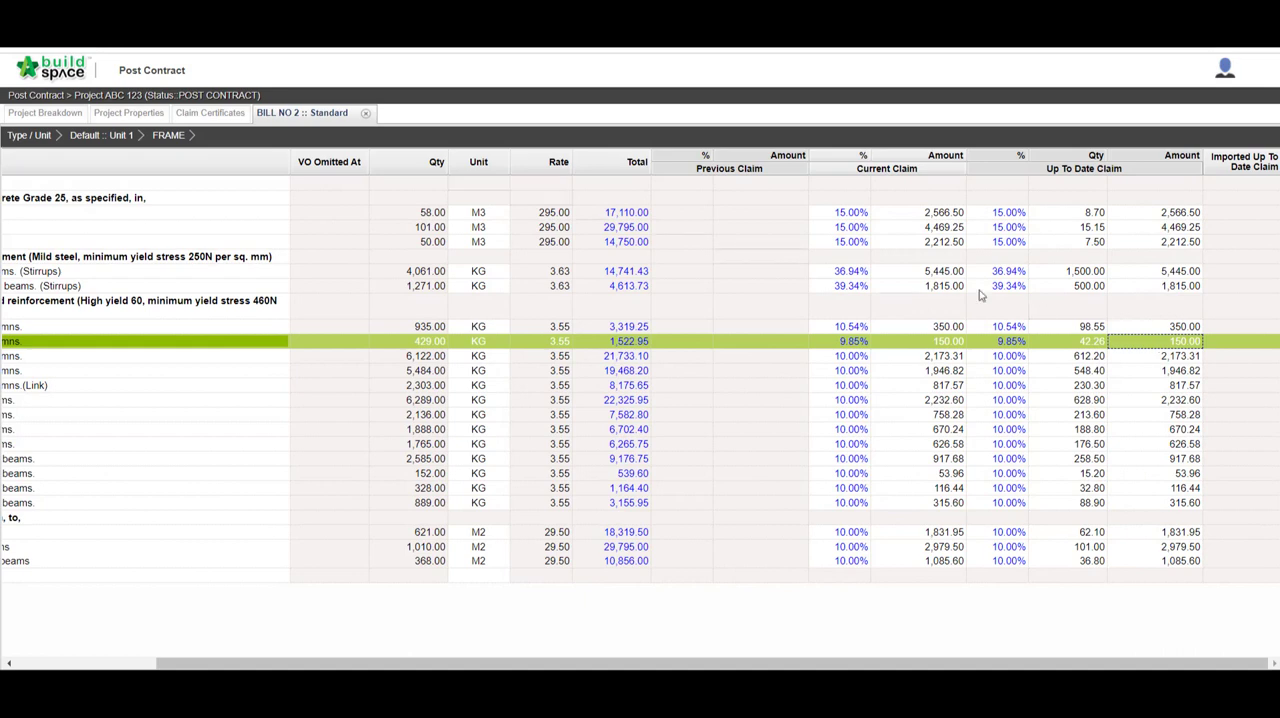
Step: Close BILL NO 2 and reload the project breakdown to refresh its claim figures
click(366, 114)
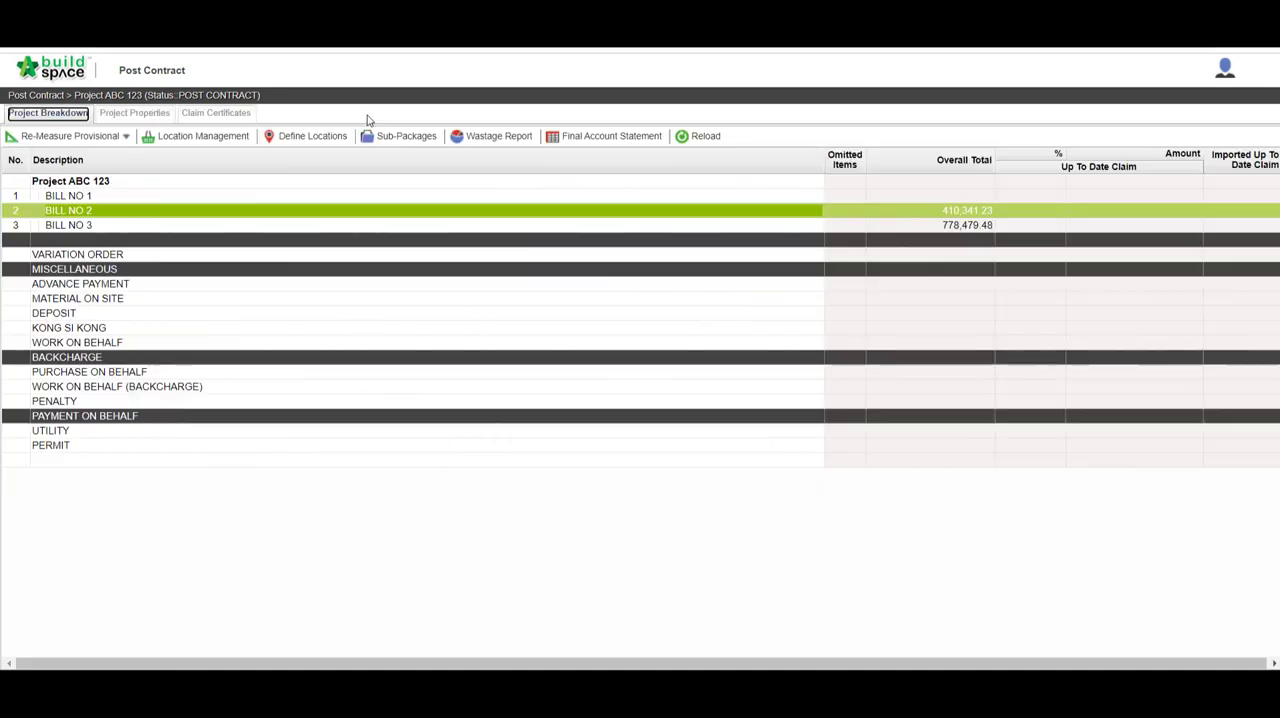
click(688, 140)
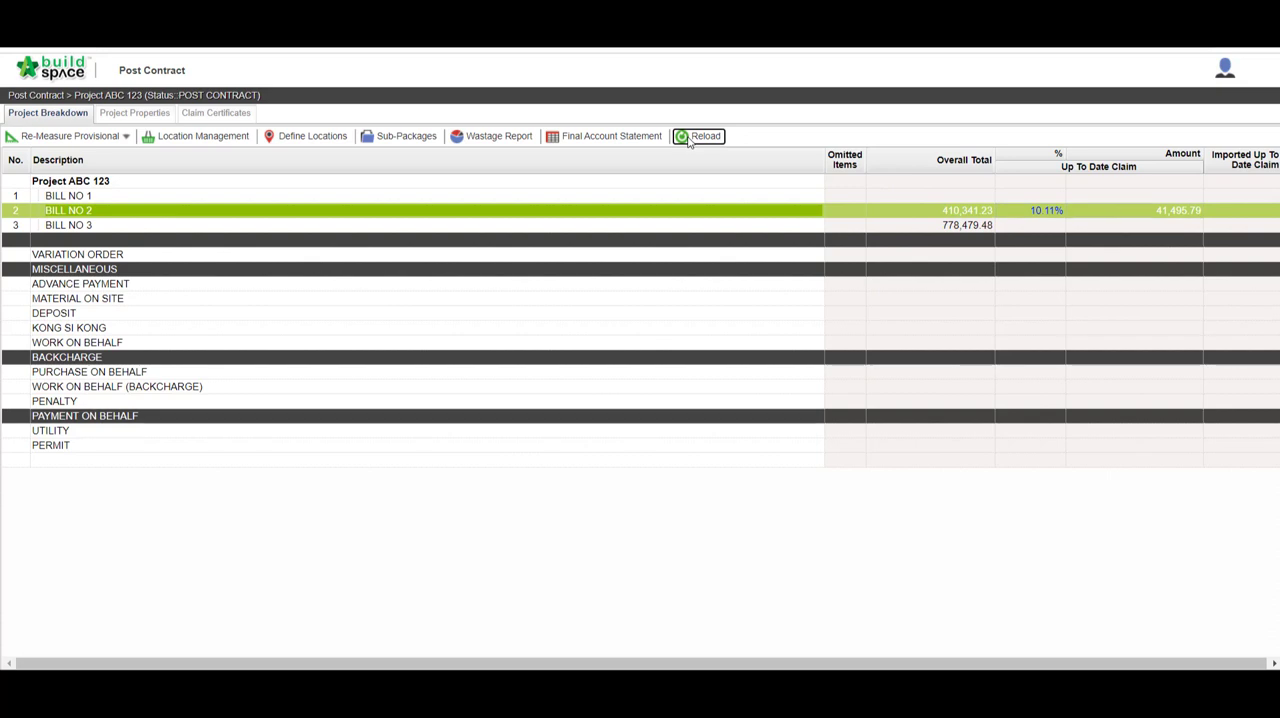
Step: Export claim certificate 1 of the project to an Excel file
click(216, 114)
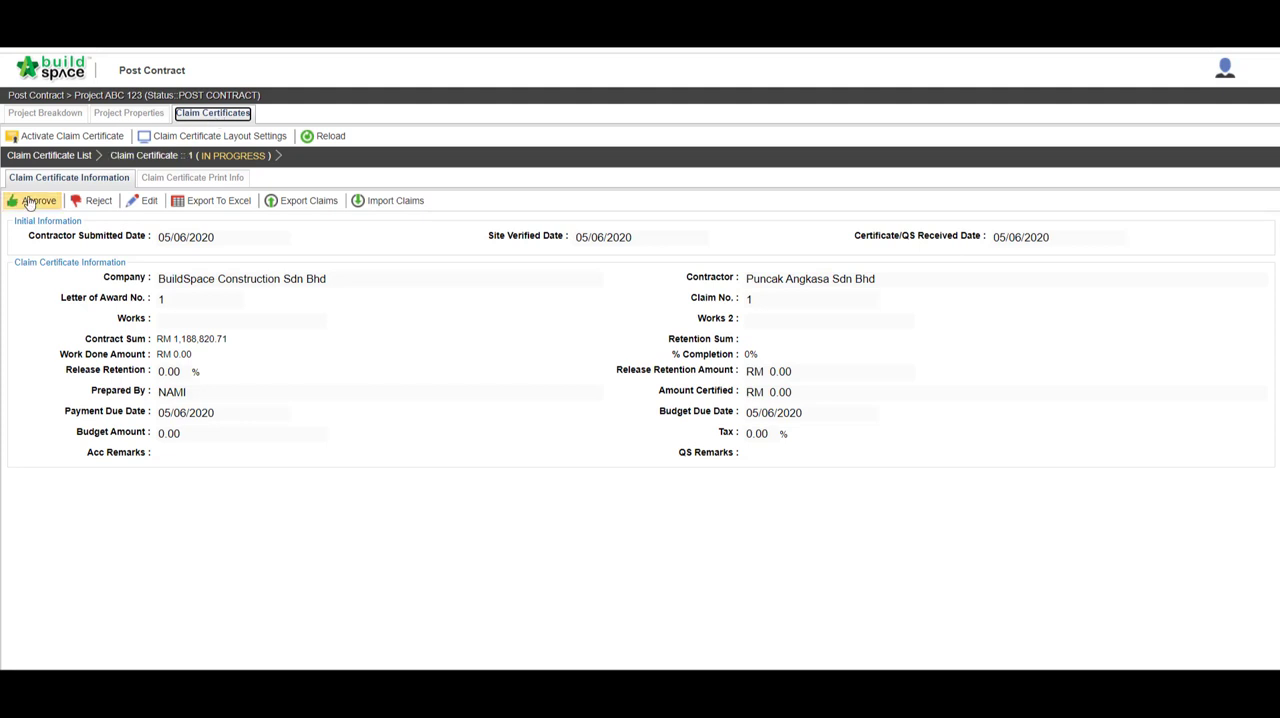
click(200, 200)
click(558, 354)
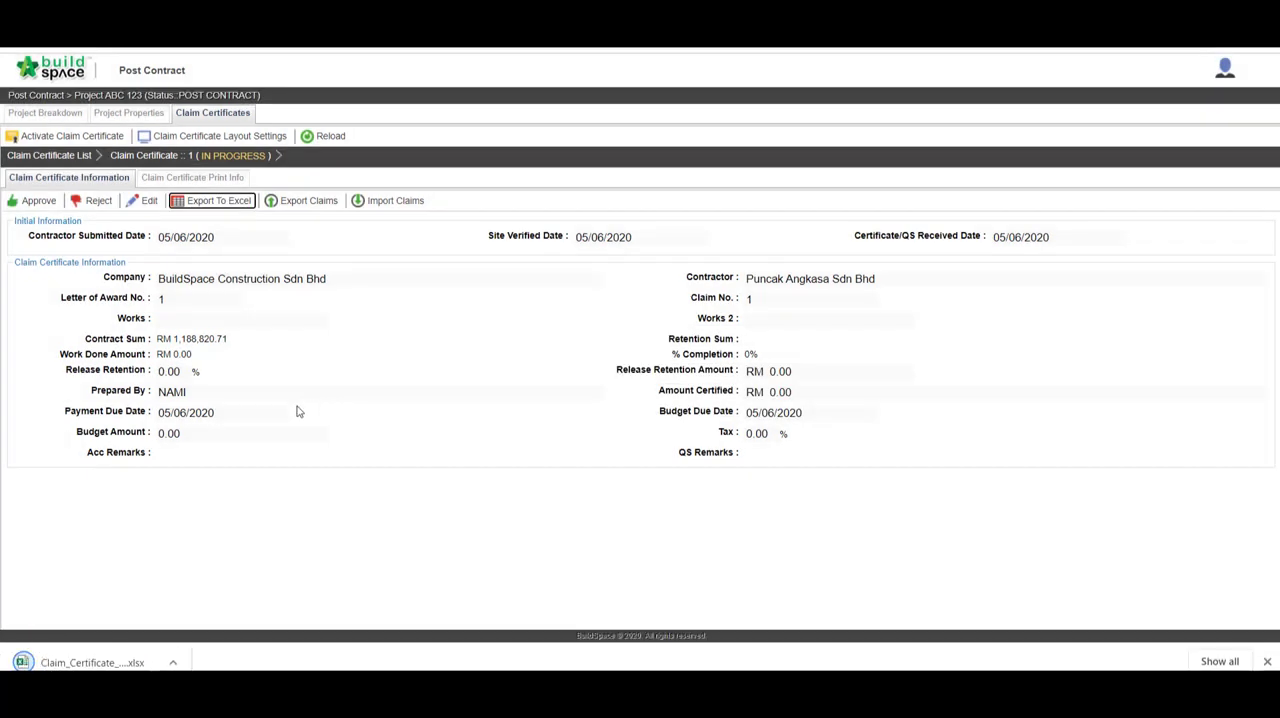
Step: Open the exported claim certificate in Excel, enable editing, and examine its work done, certified and net payable amounts
click(115, 663)
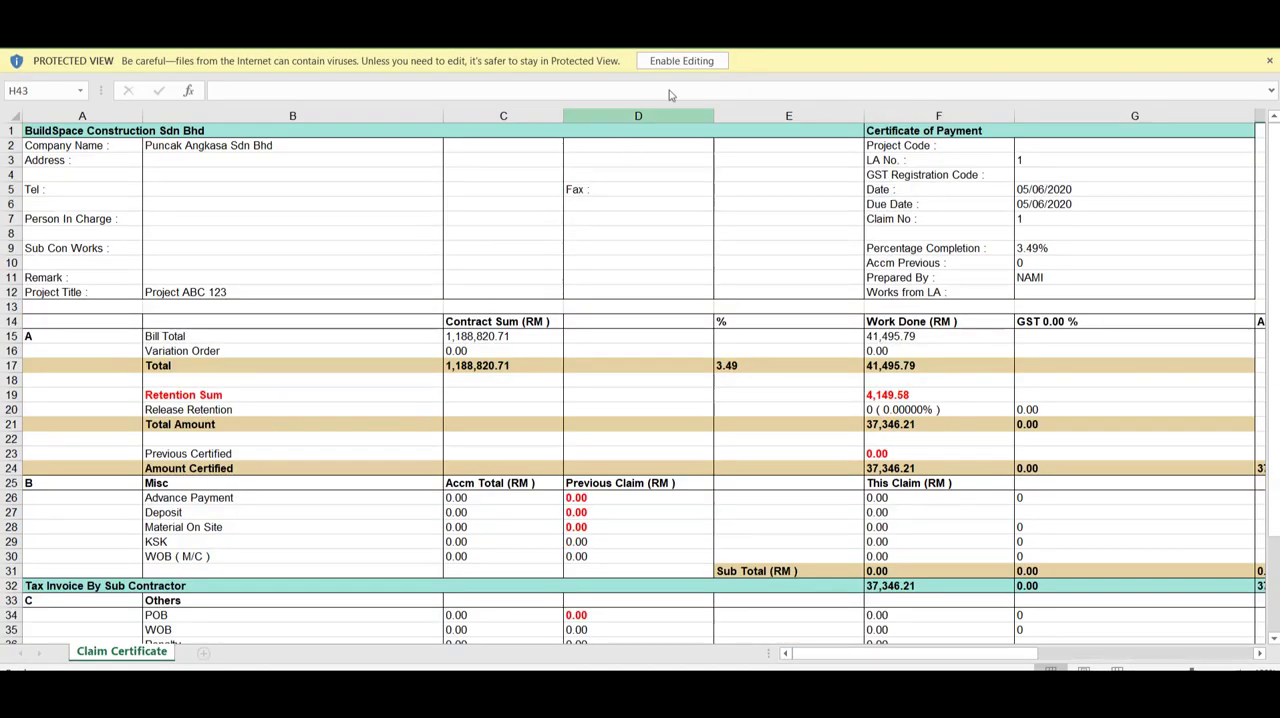
click(692, 61)
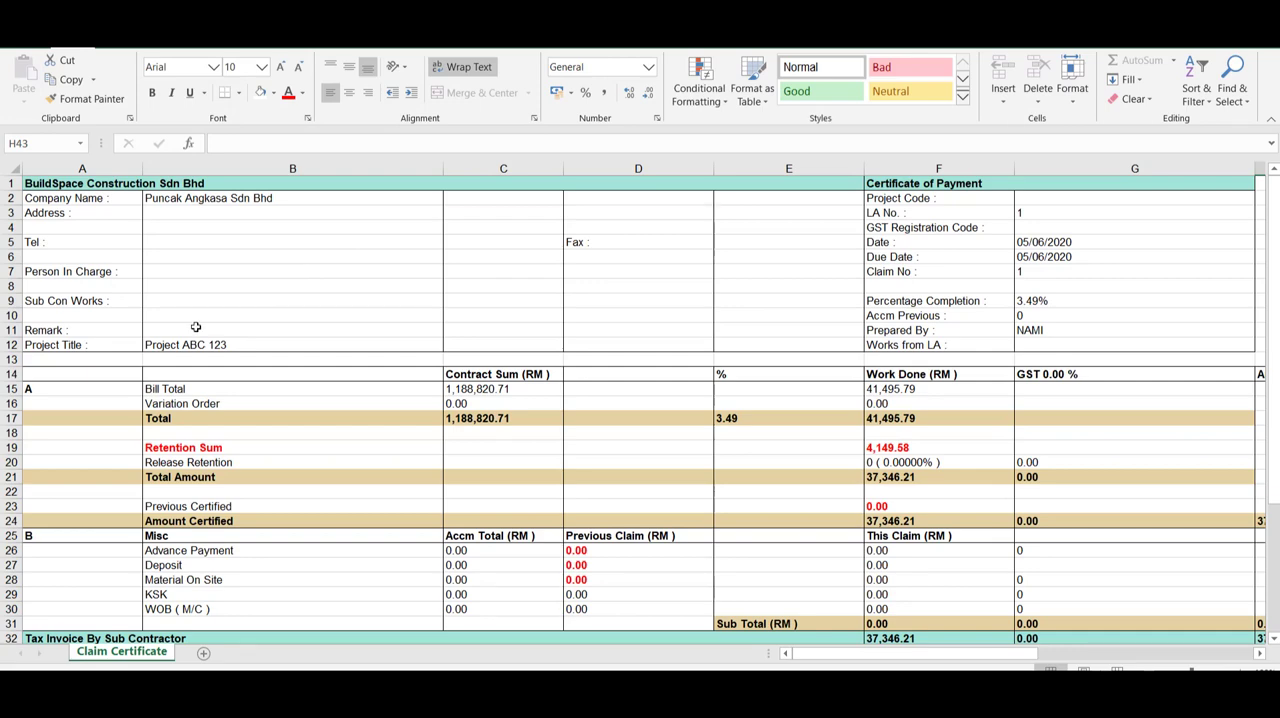
scroll(196, 327, down, 1)
scroll(1044, 354, down, 1)
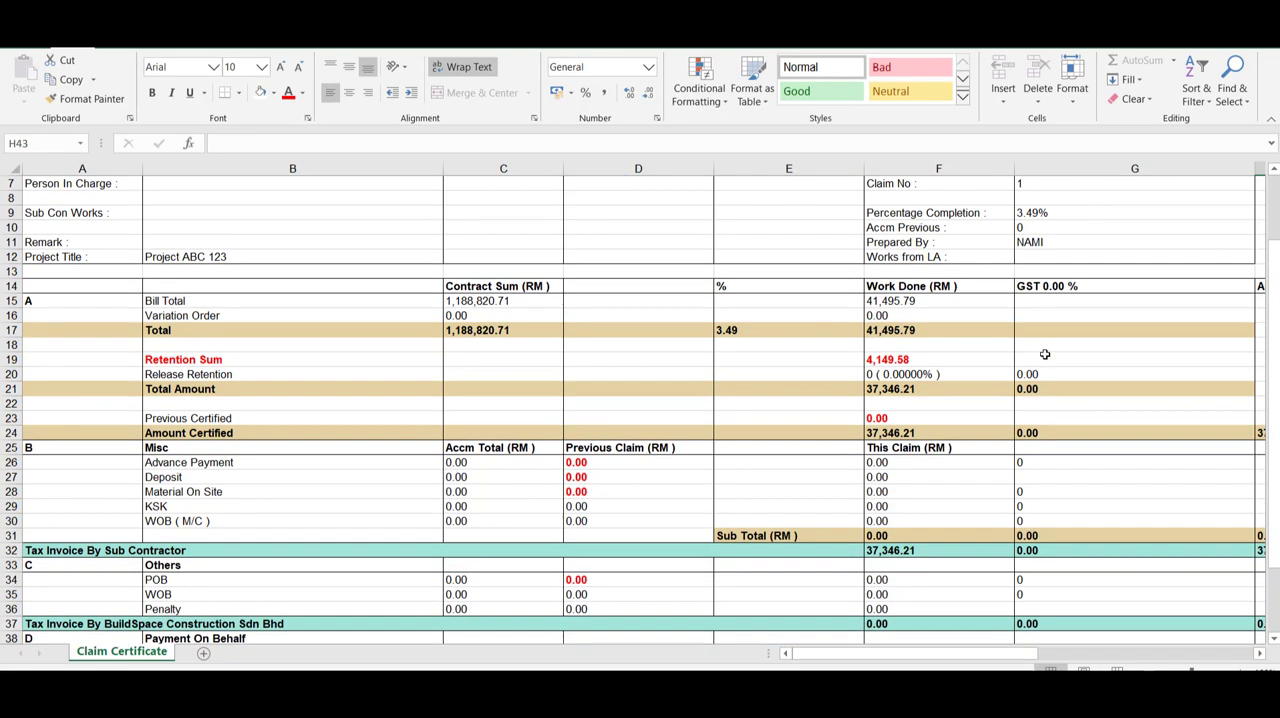
drag(876, 659, 942, 659)
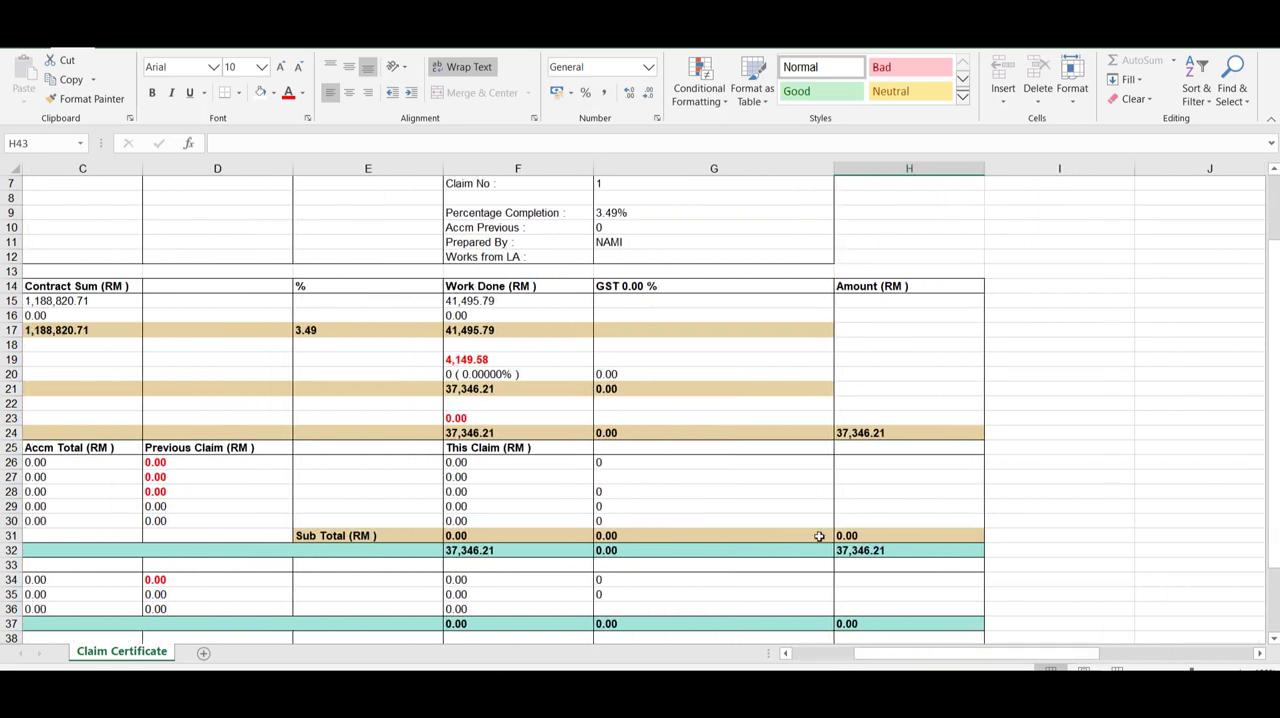
scroll(755, 474, down, 2)
scroll(755, 474, down, 2)
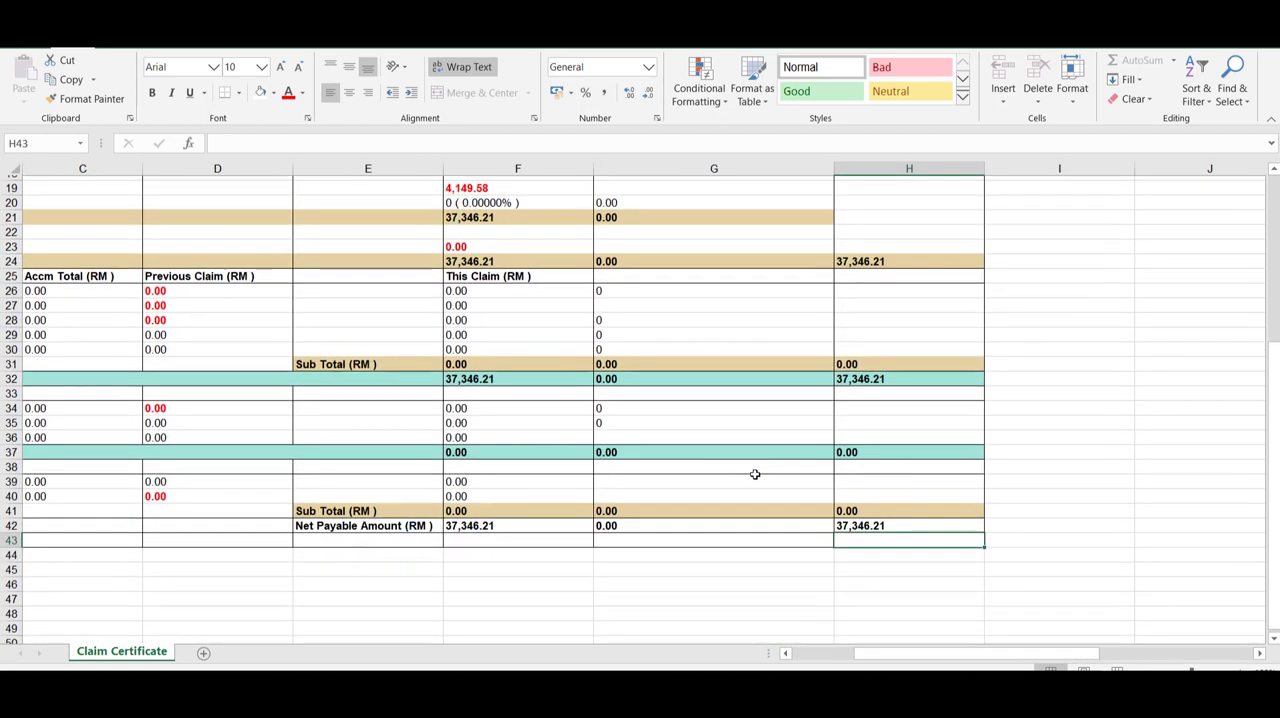
Step: Switch from Excel back to BuildSpace and approve claim certificate 1 without adding remarks
scroll(755, 474, up, 6)
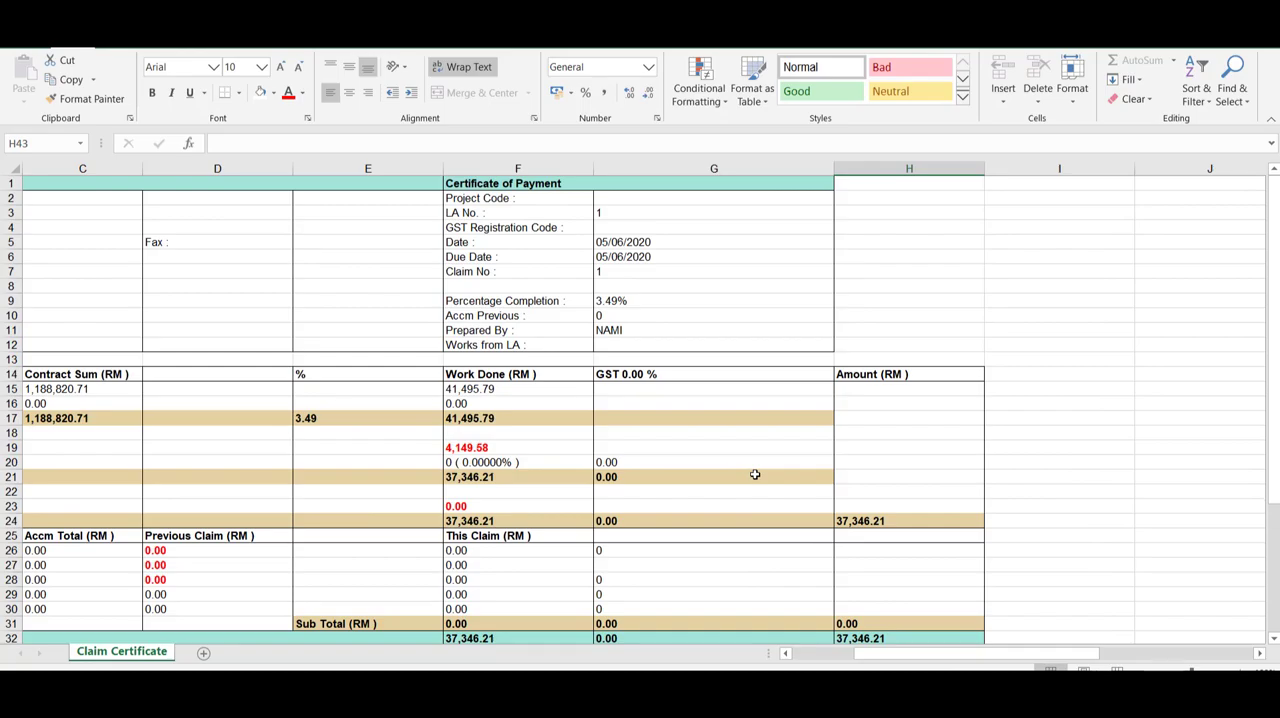
key(alt+Tab)
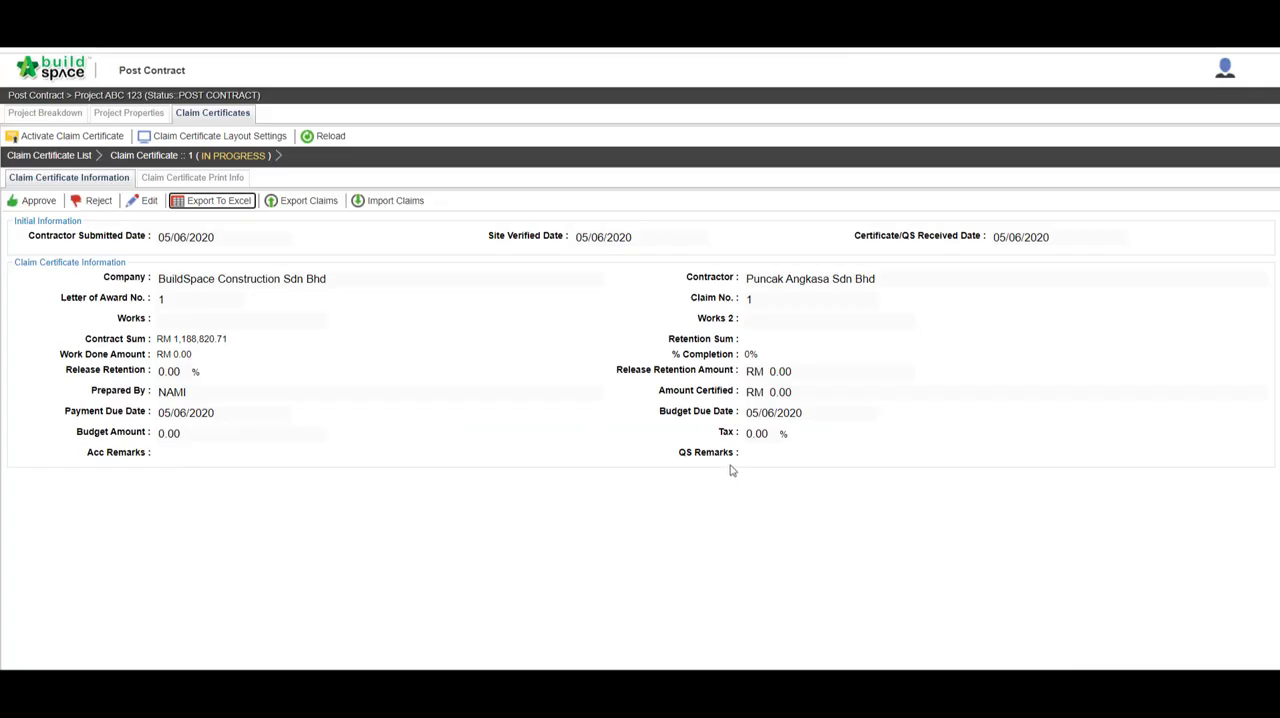
click(50, 203)
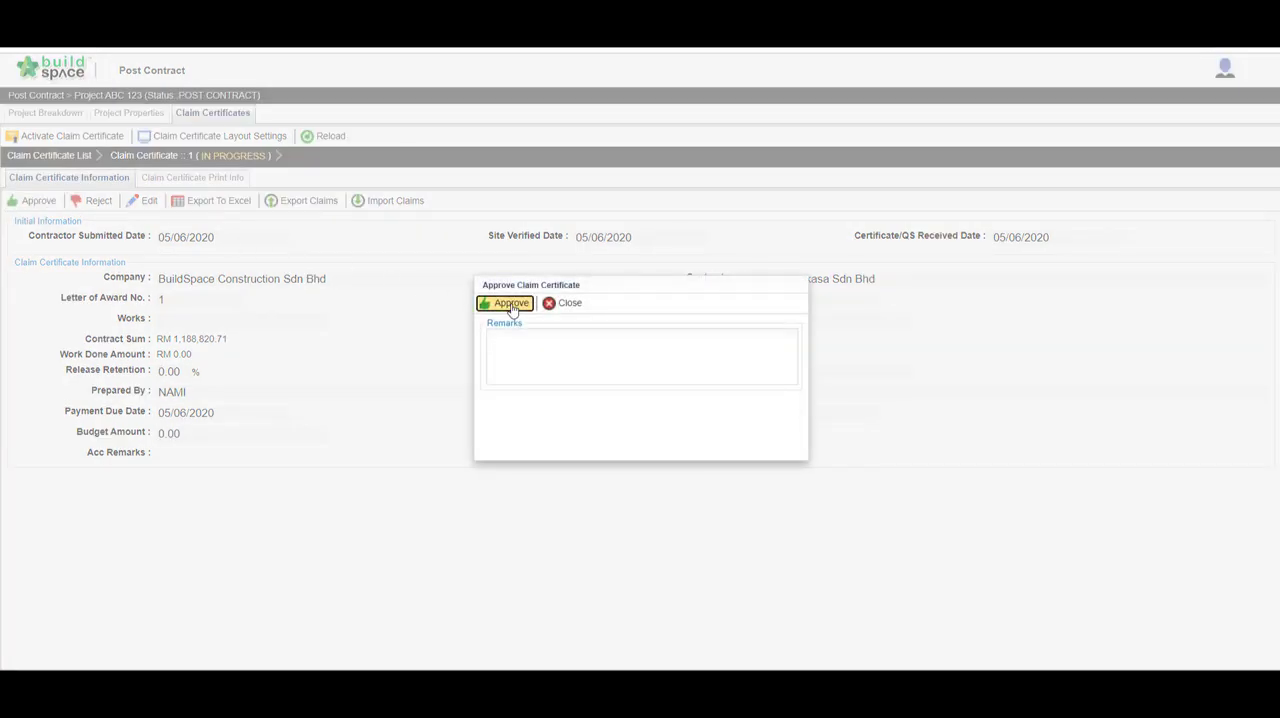
click(511, 305)
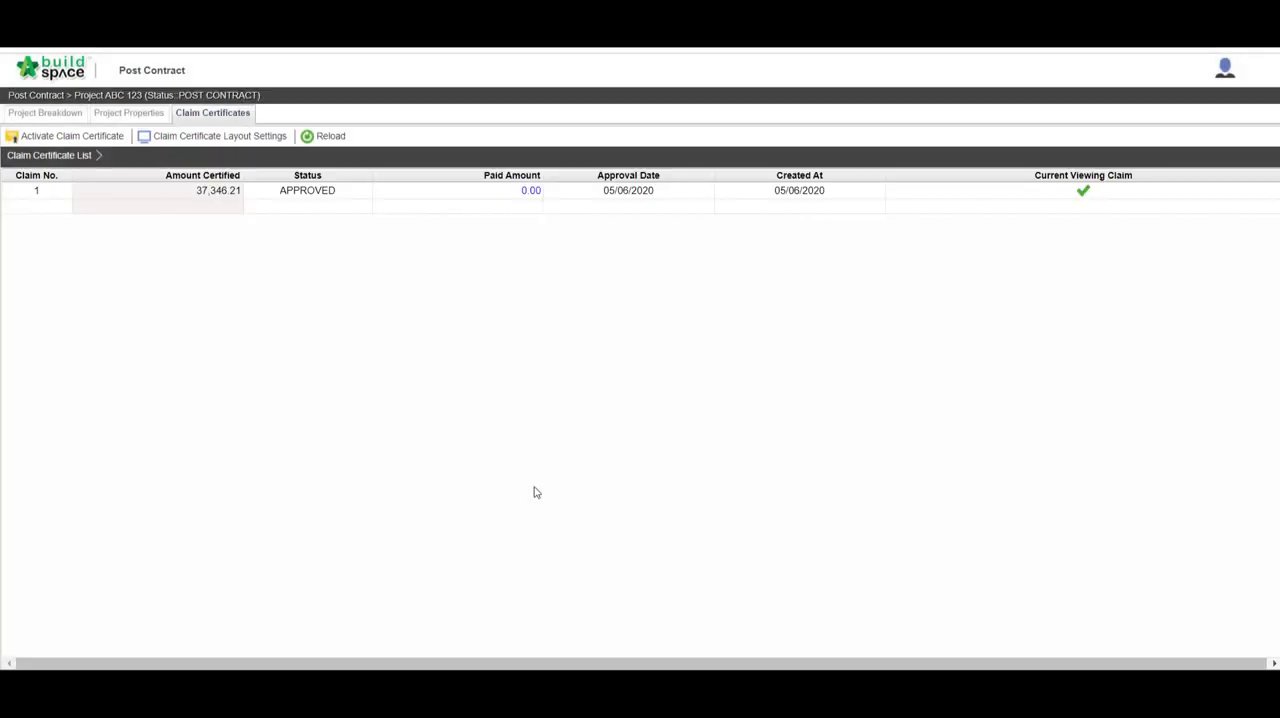
Step: Turn off Display Tax Column in the claim certificate layout settings and save the settings
click(229, 141)
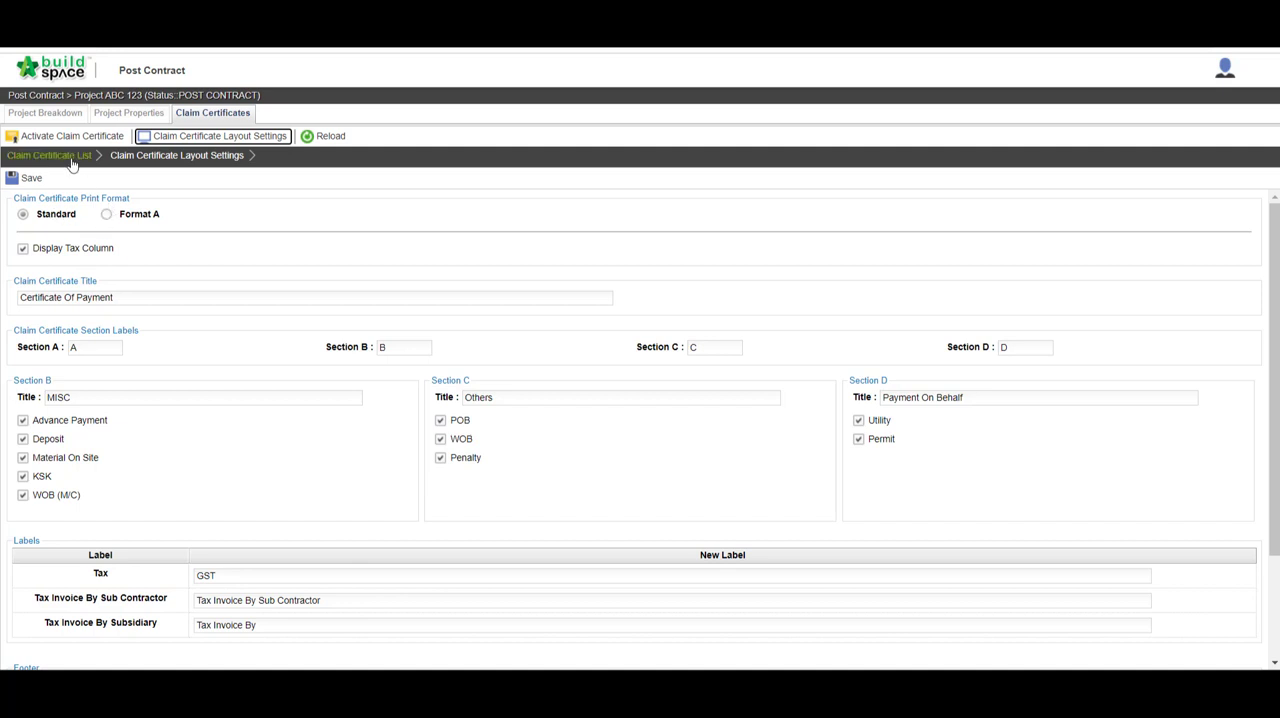
click(23, 248)
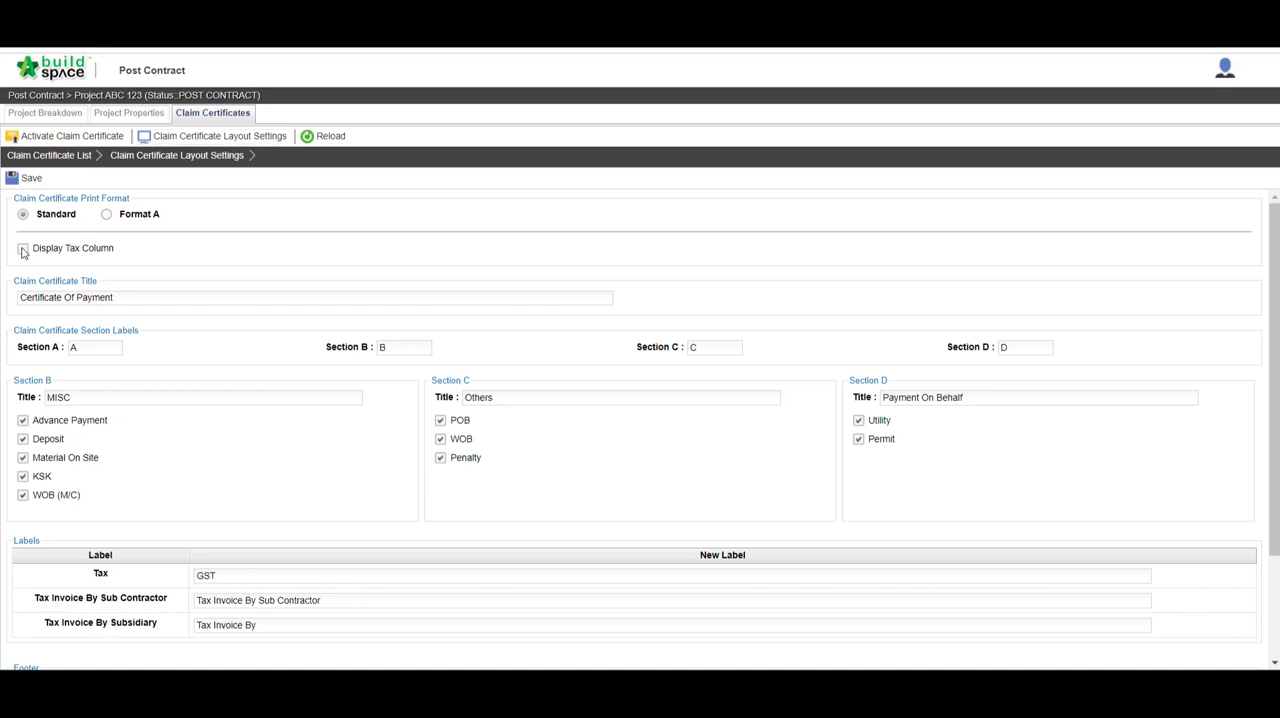
click(29, 178)
Step: Open claim certificate 1 from the certificate list, generate its printable Certificate of Payment, and review the full page
click(78, 158)
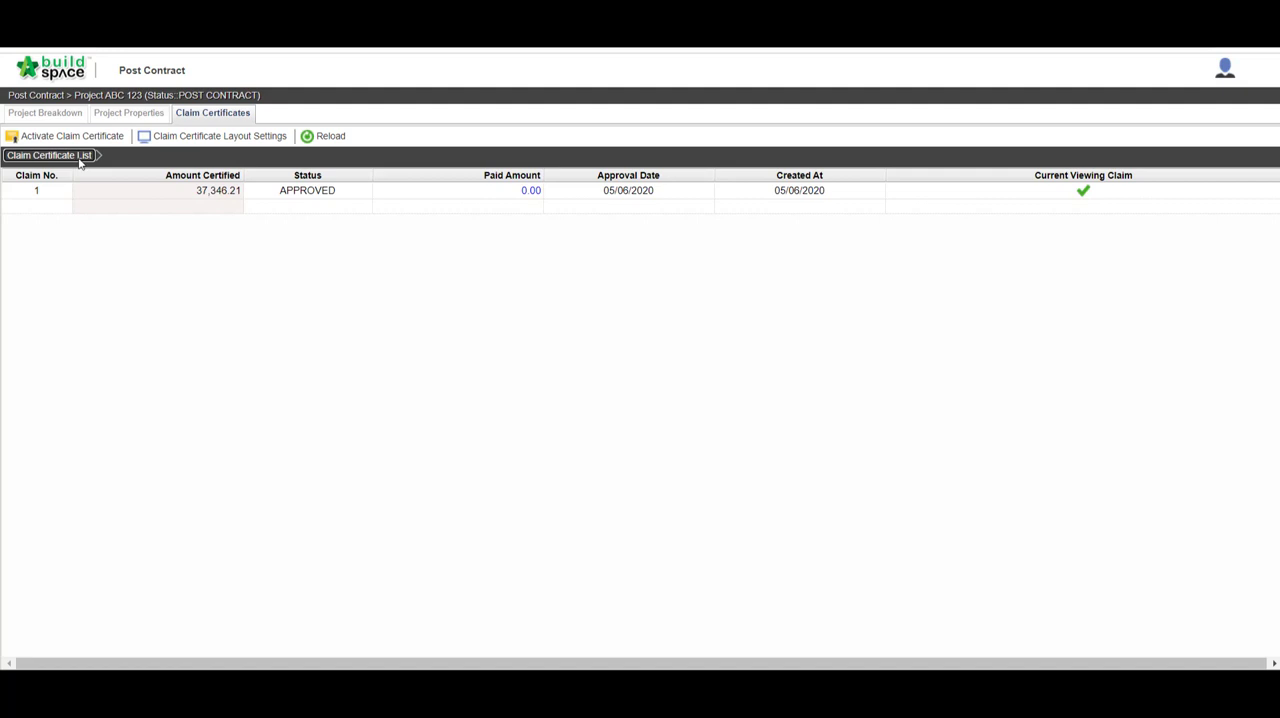
double_click(345, 190)
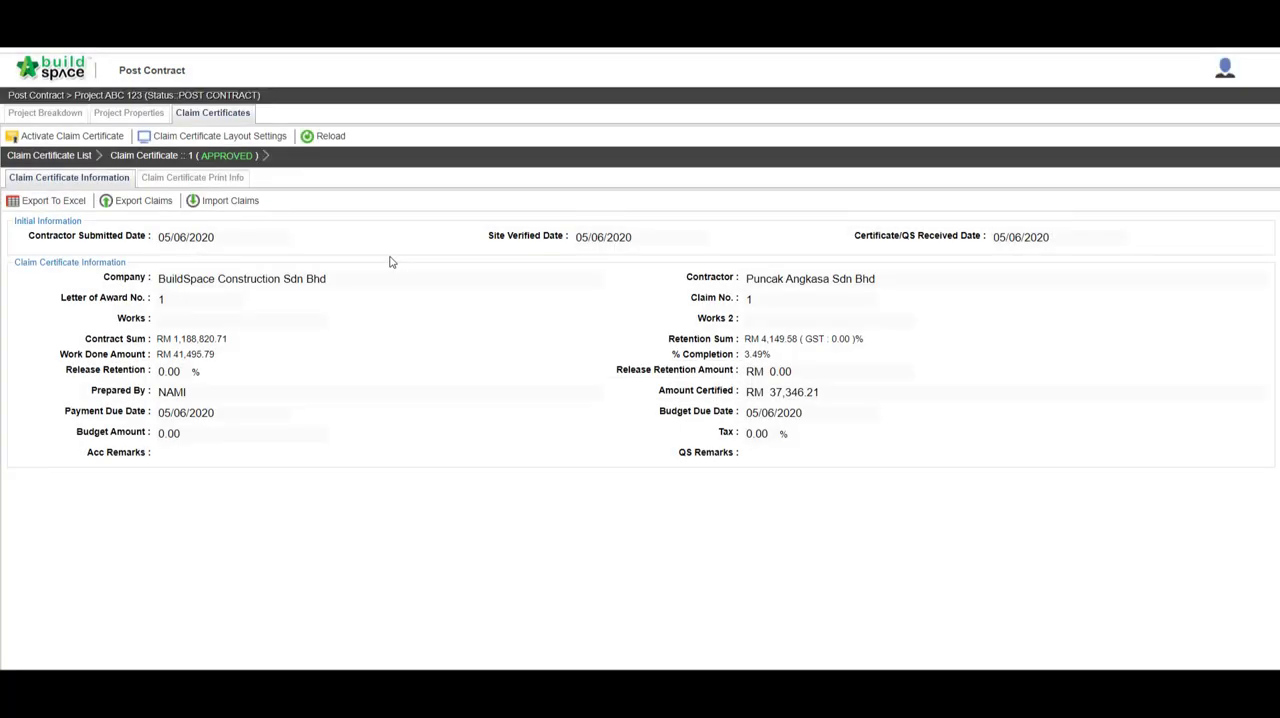
click(227, 180)
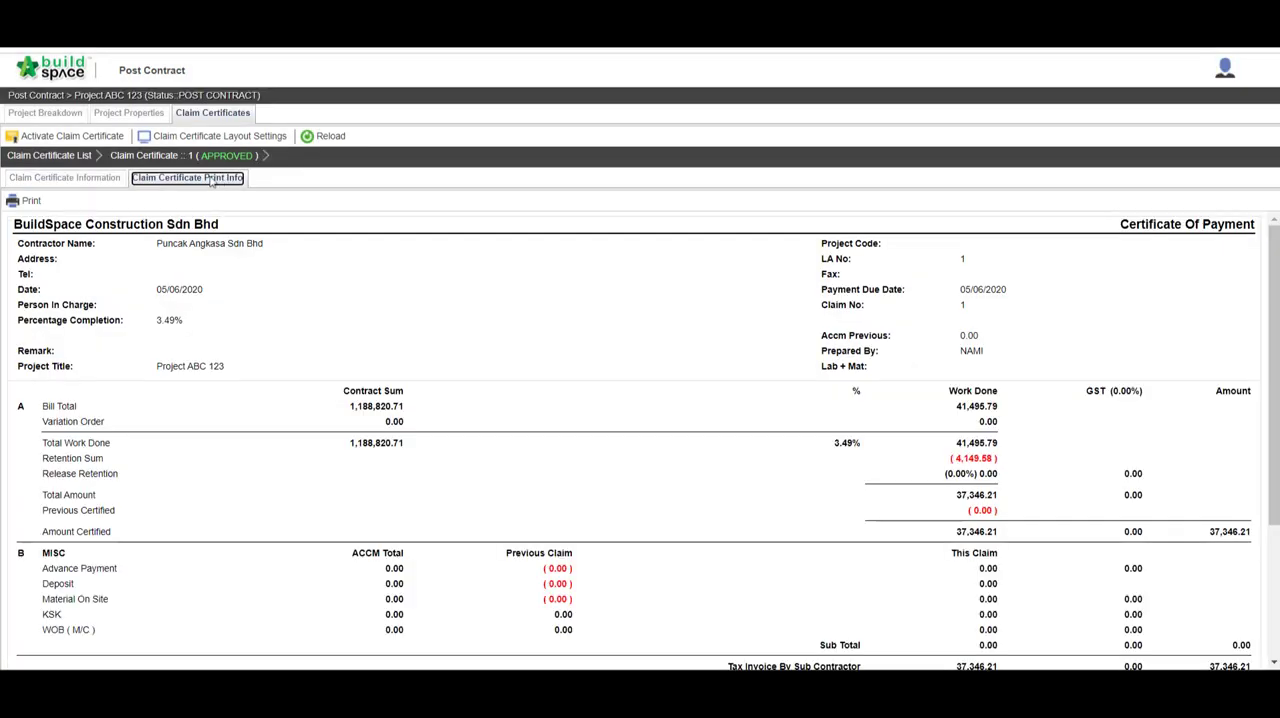
click(29, 202)
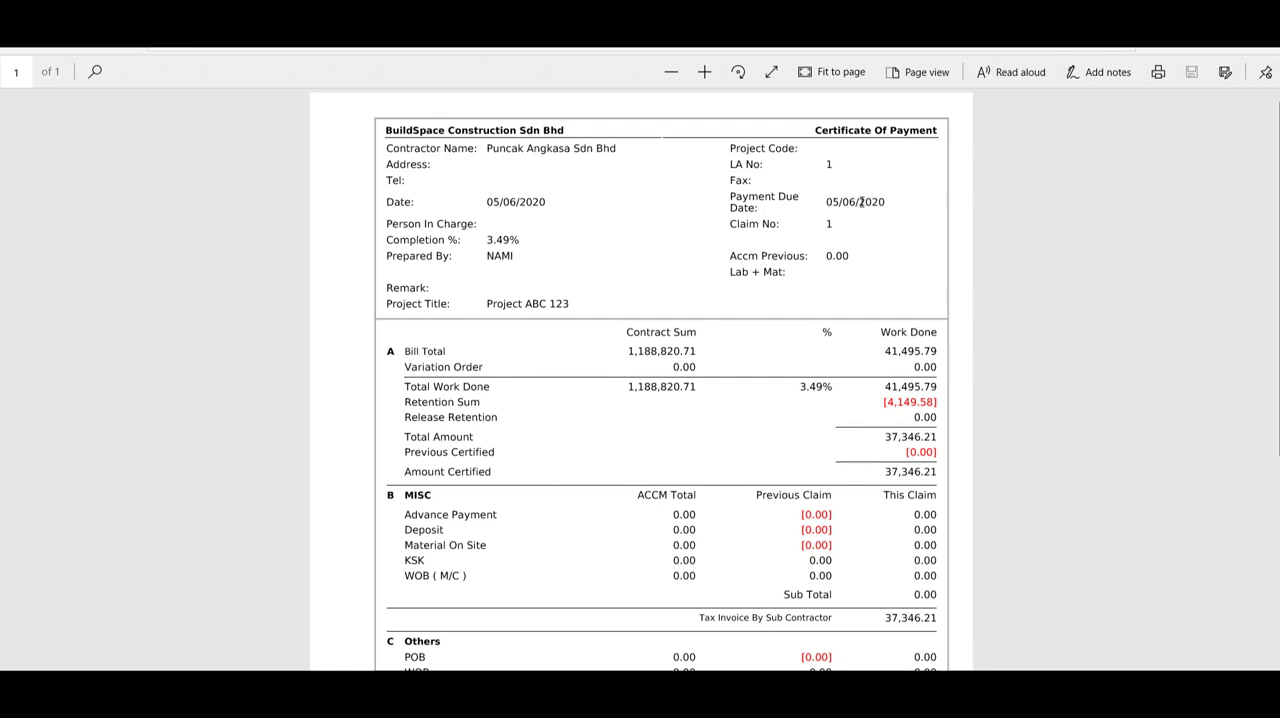
scroll(862, 203, down, 1)
scroll(863, 206, up, 1)
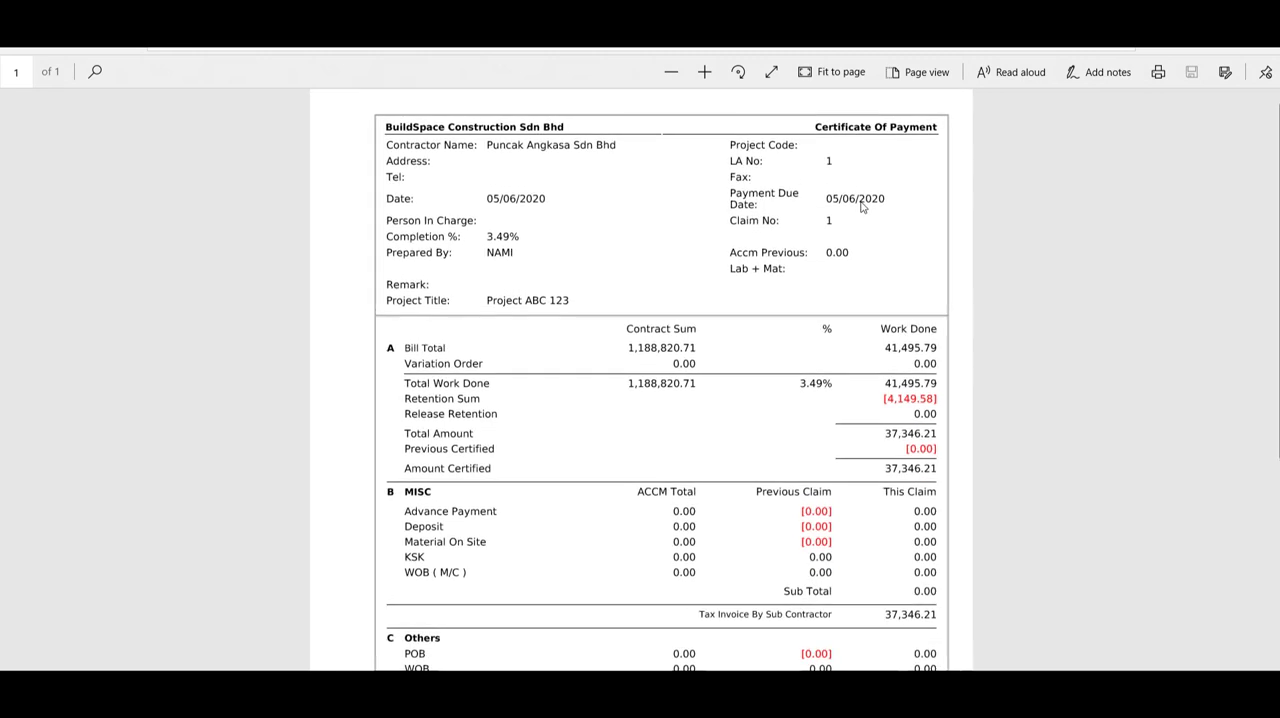
scroll(862, 203, down, 5)
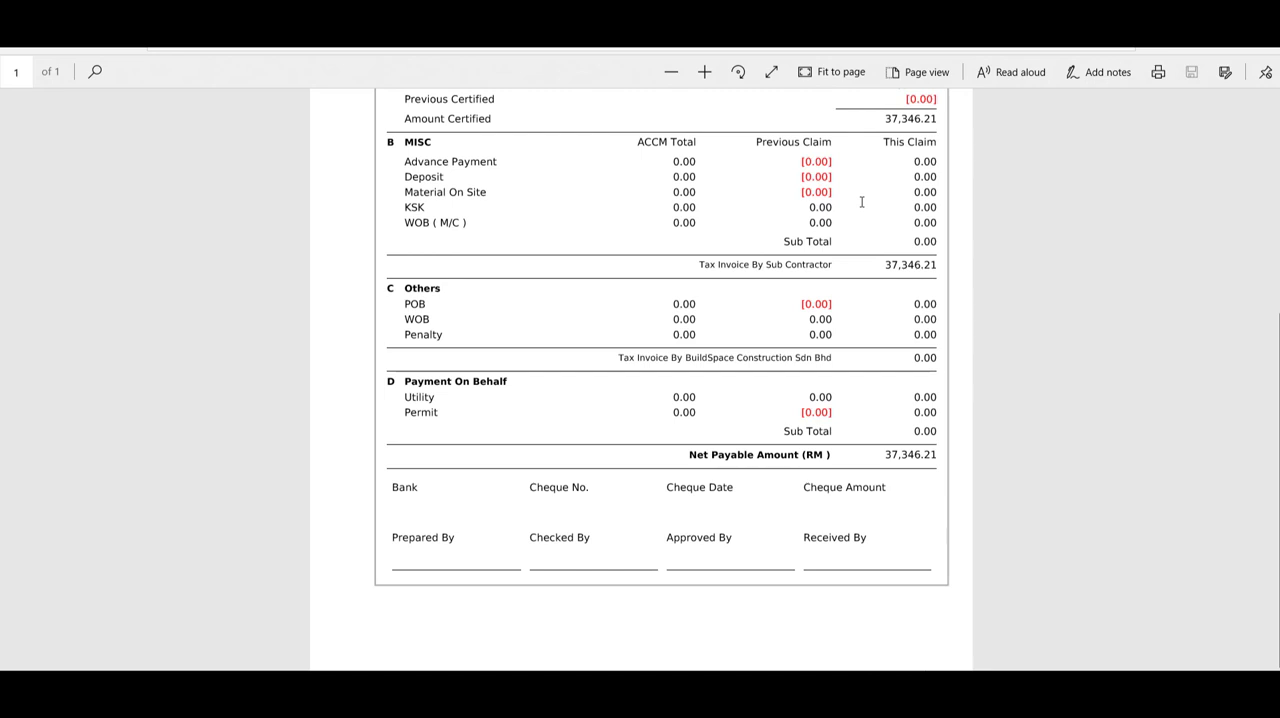
scroll(862, 203, up, 5)
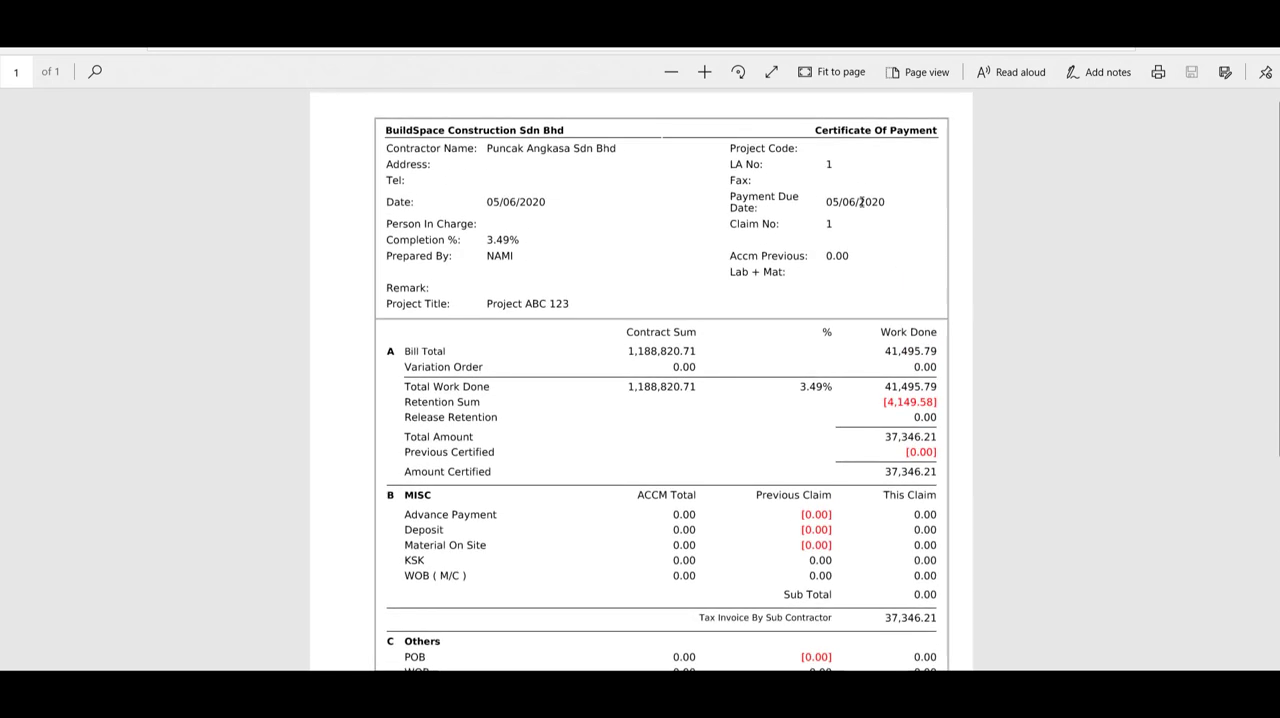